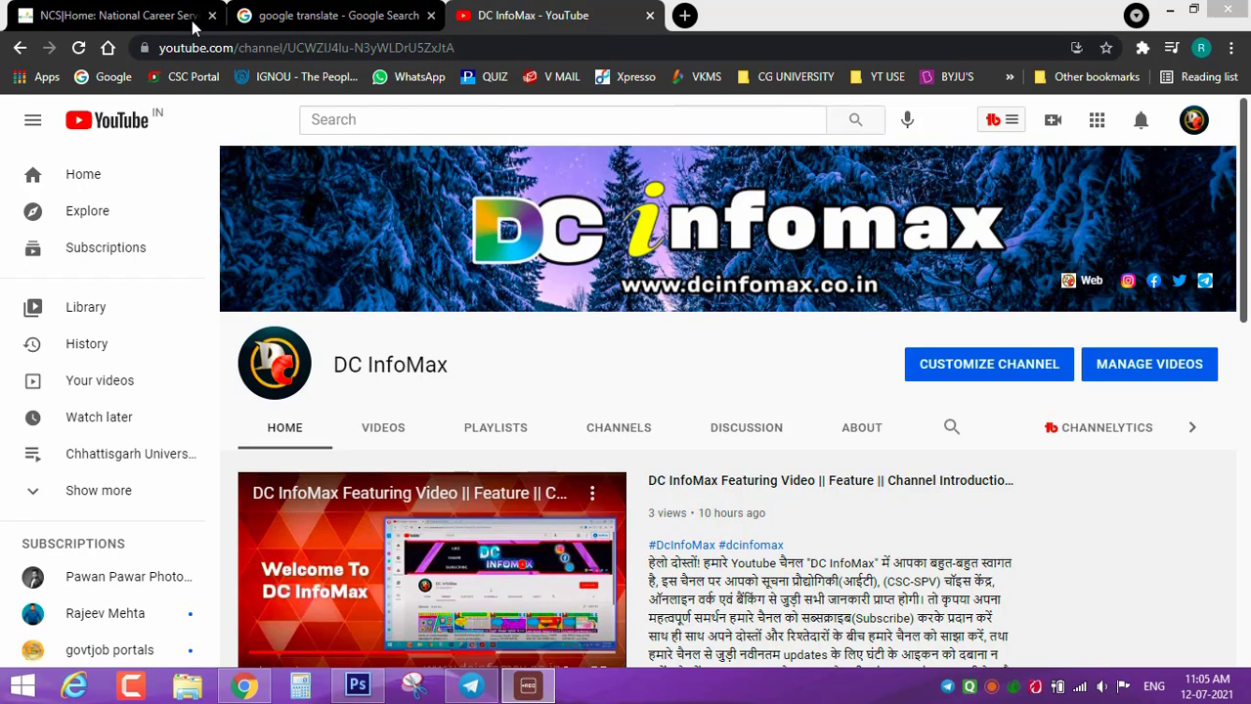
click(132, 10)
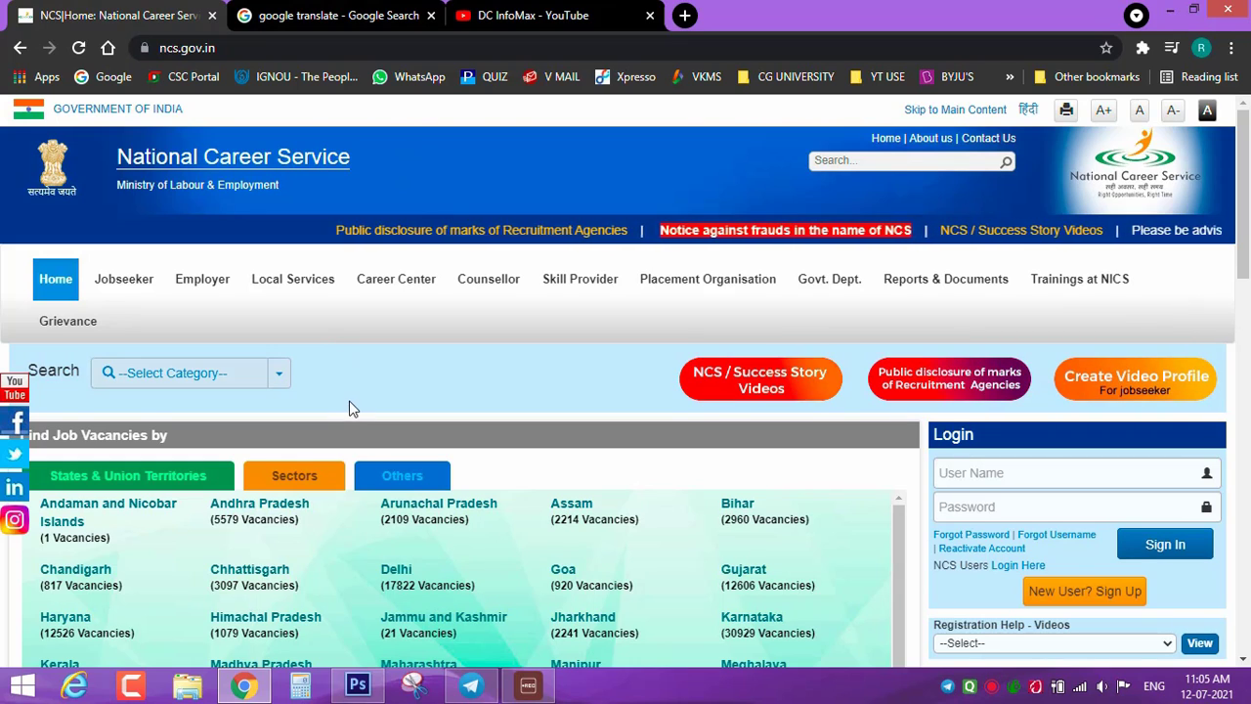
Switch the Find Job Vacancies by listing from States & Union Territories, via Others, to Sectors.
scroll(391, 420, down, 2)
scroll(511, 441, down, 1)
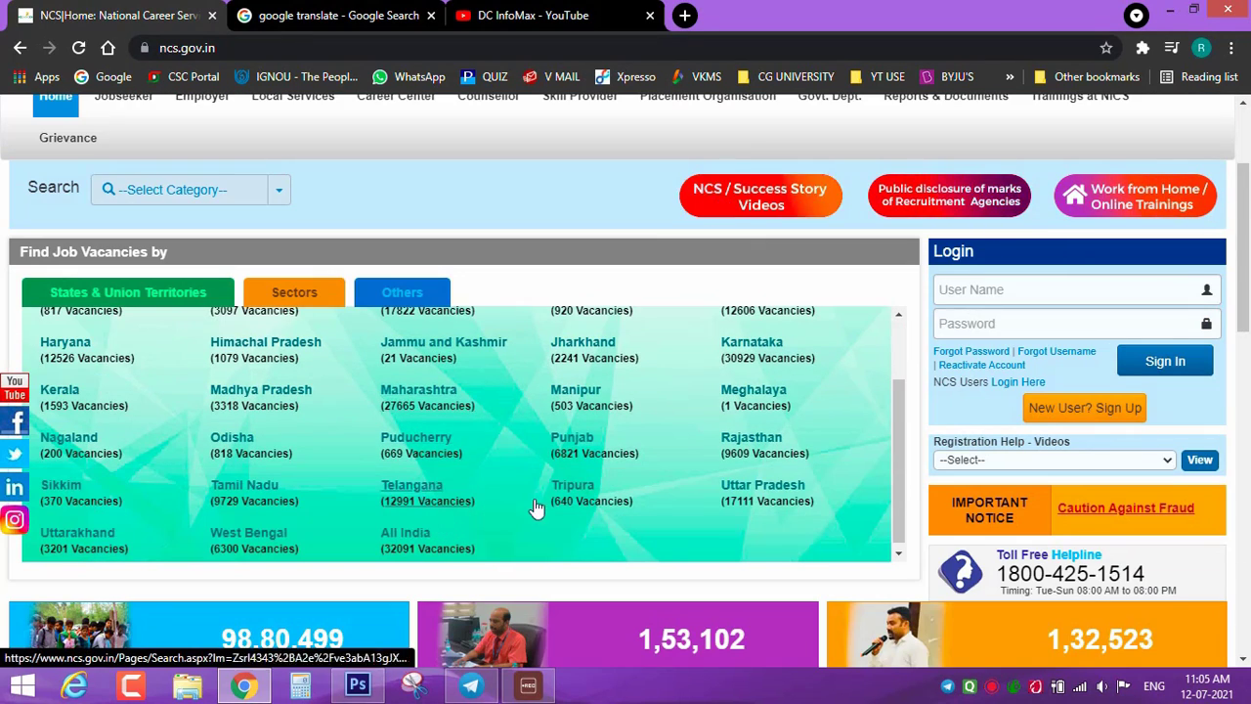
scroll(498, 528, up, 1)
scroll(445, 508, up, 1)
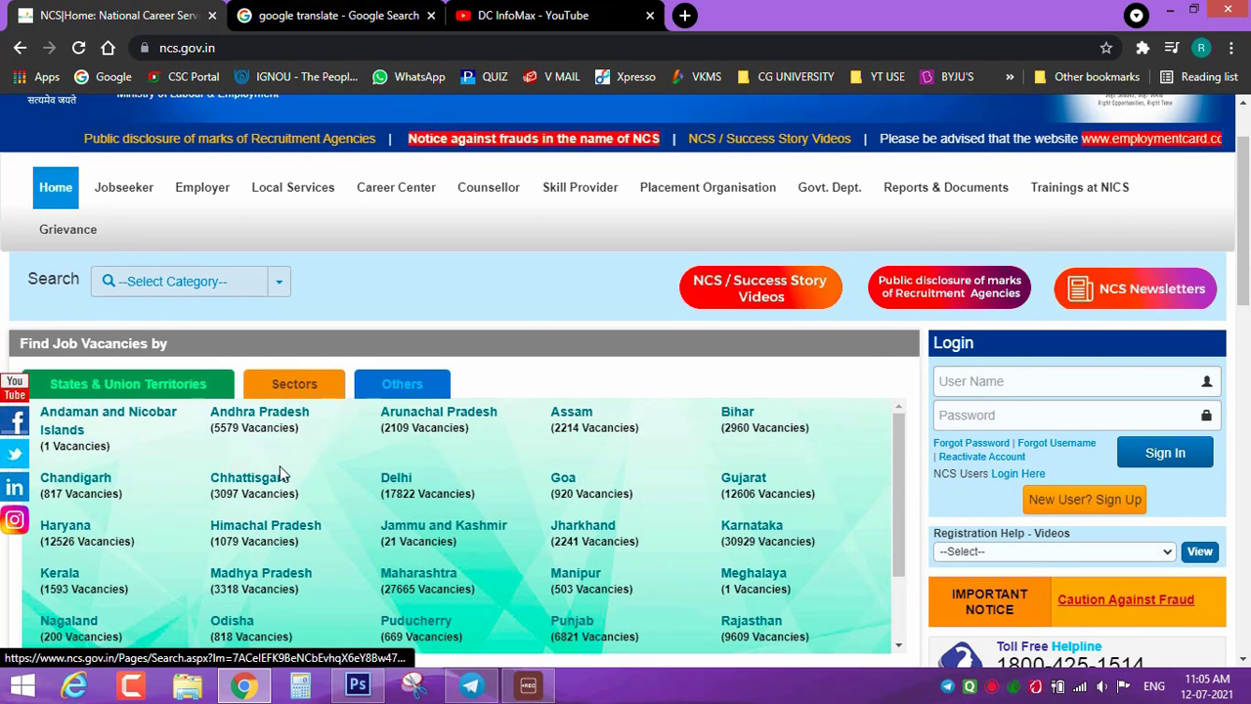
scroll(411, 518, down, 1)
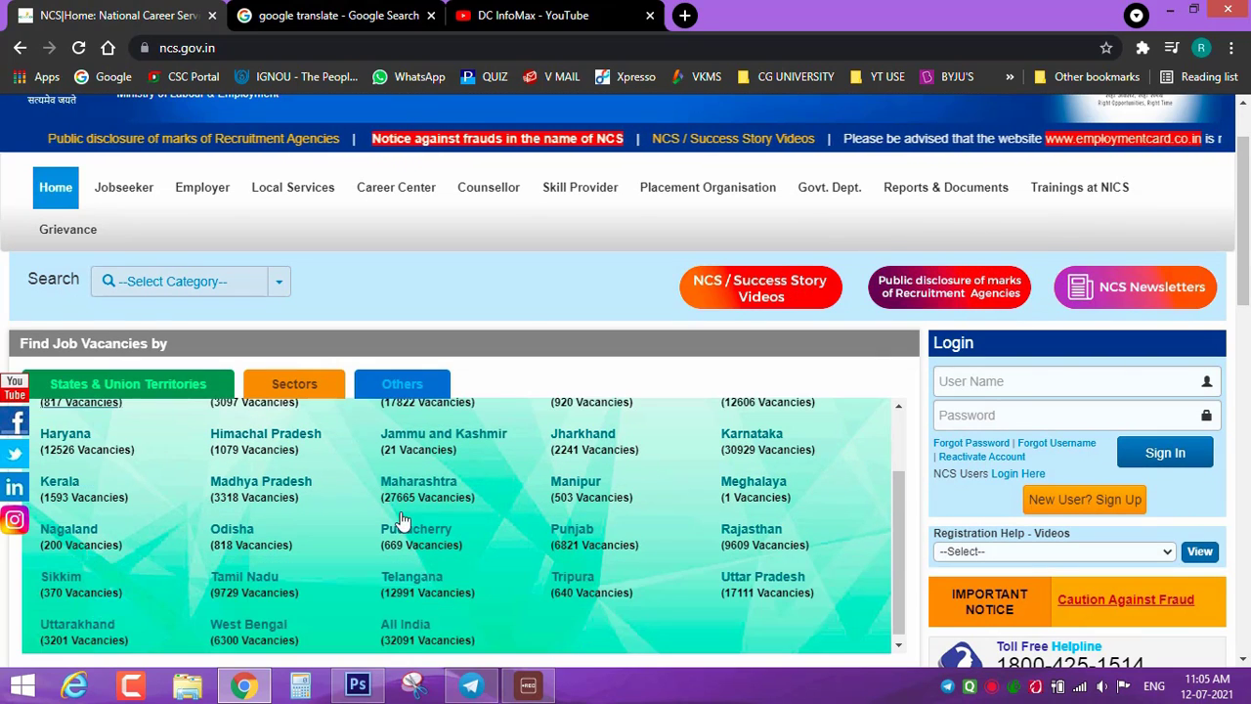
click(444, 373)
click(297, 384)
scroll(339, 410, down, 2)
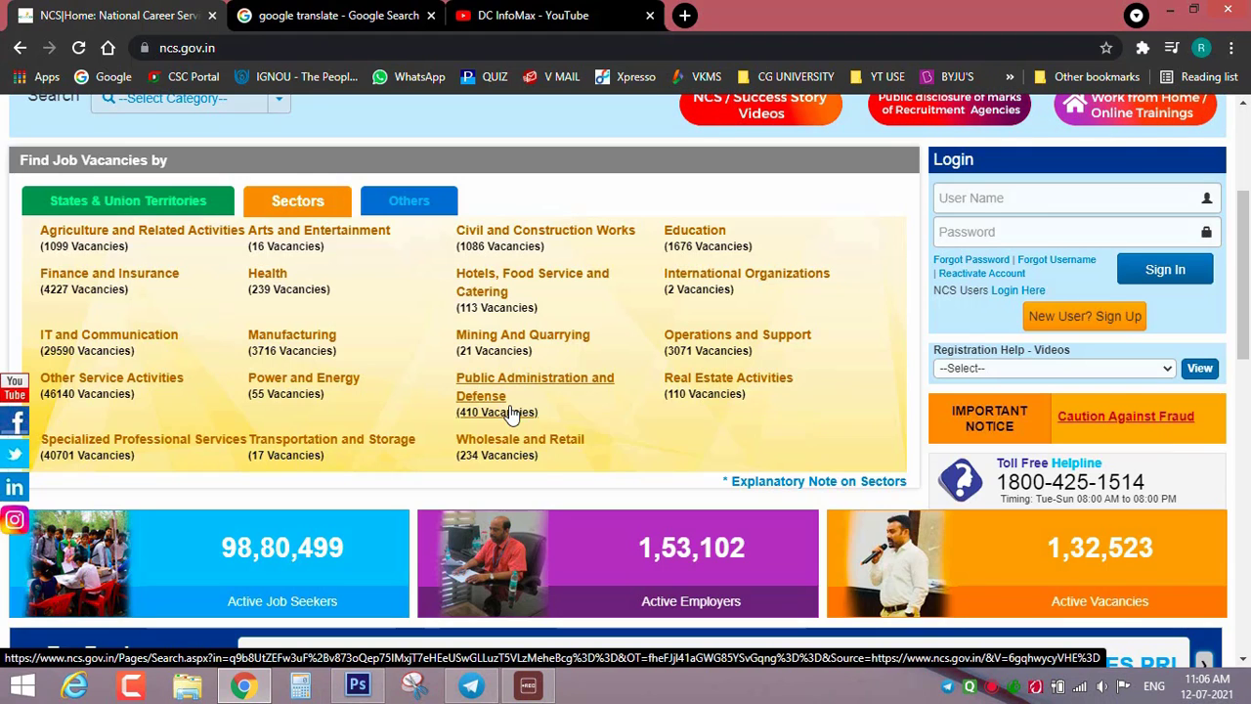
scroll(499, 391, up, 2)
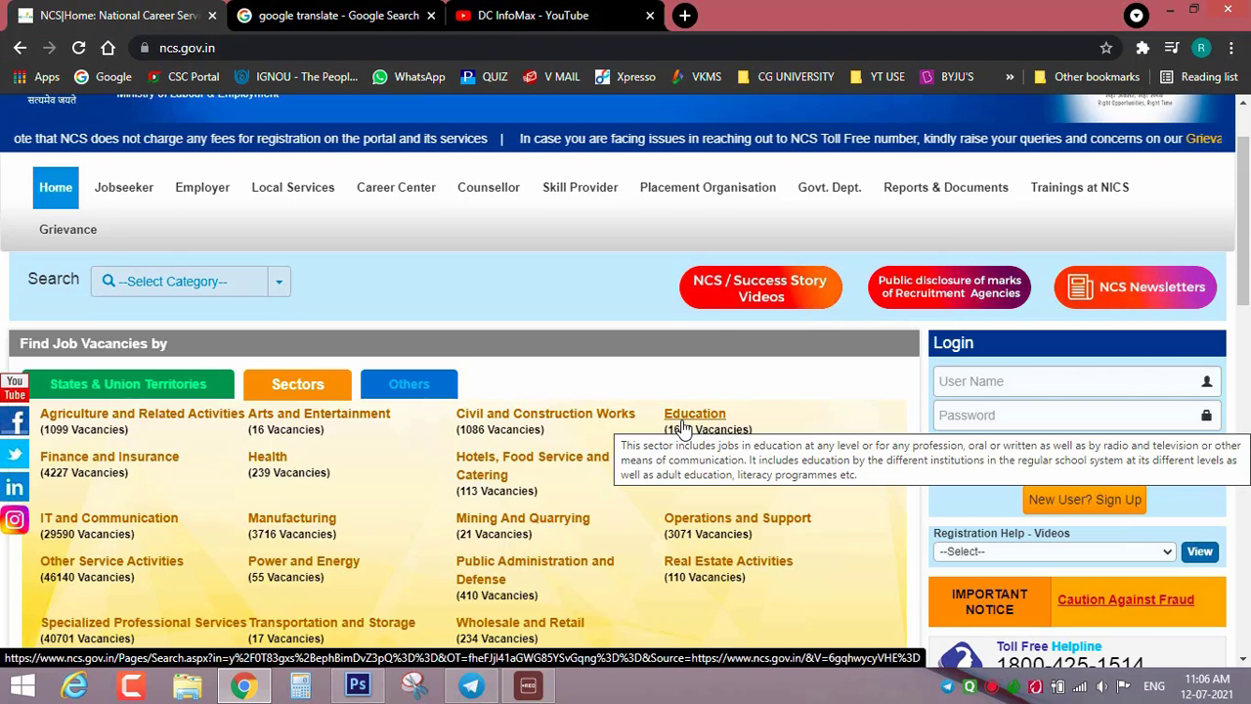
scroll(684, 427, up, 1)
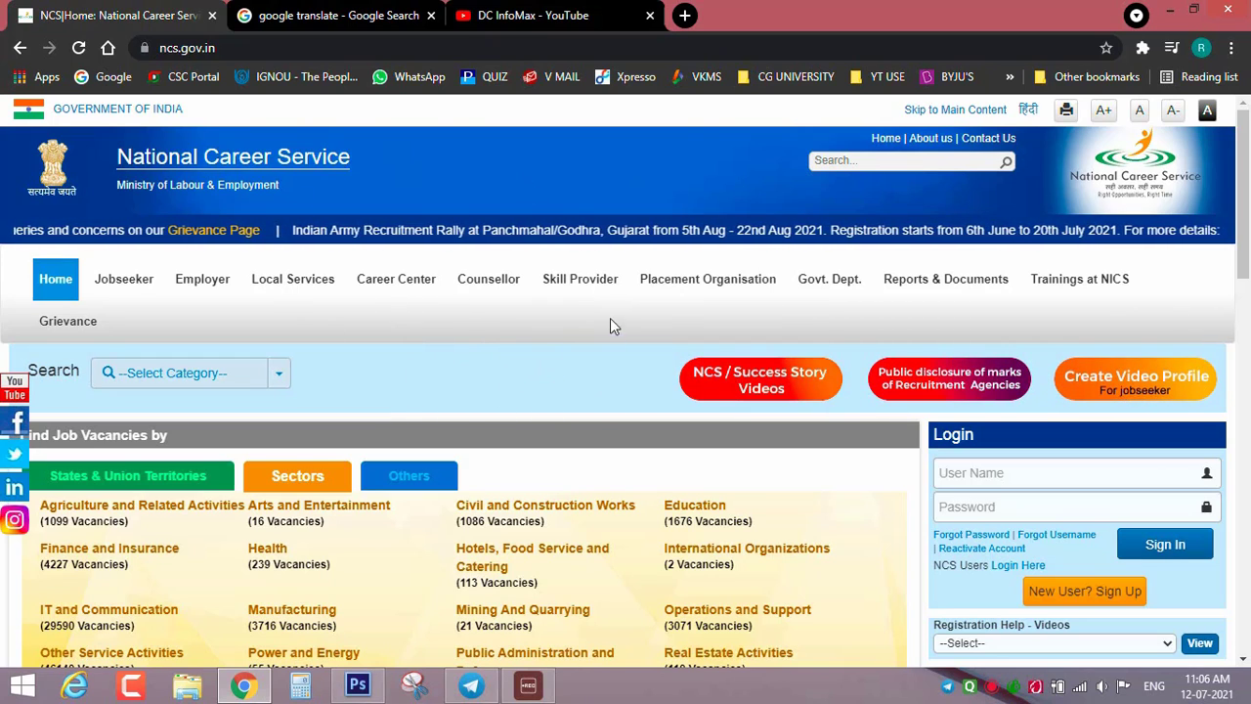
scroll(497, 476, down, 1)
scroll(496, 476, down, 1)
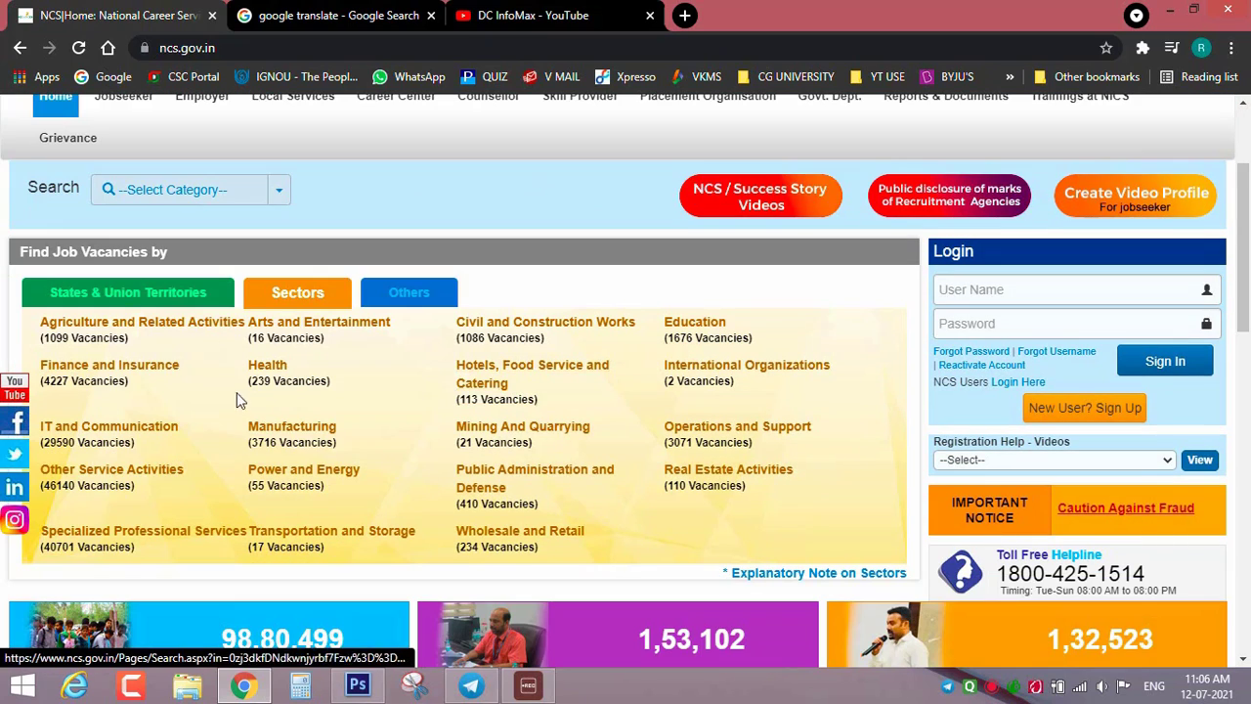
click(173, 293)
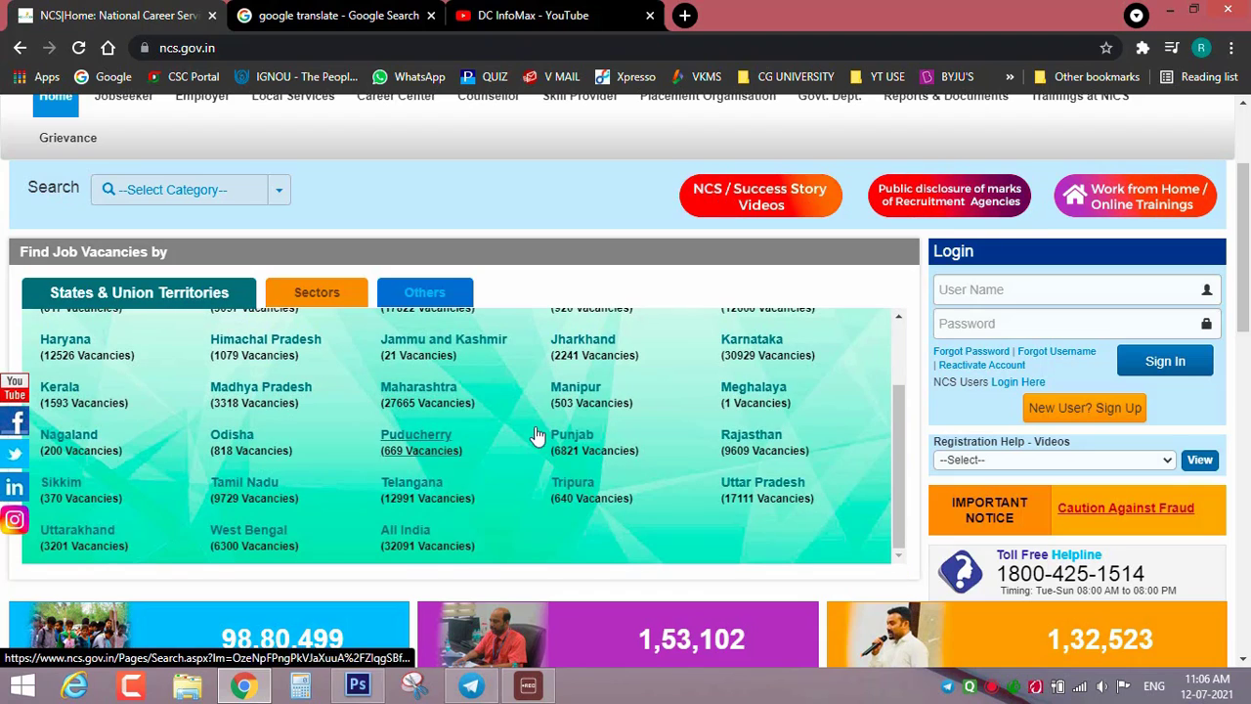
scroll(539, 438, up, 2)
scroll(662, 479, down, 2)
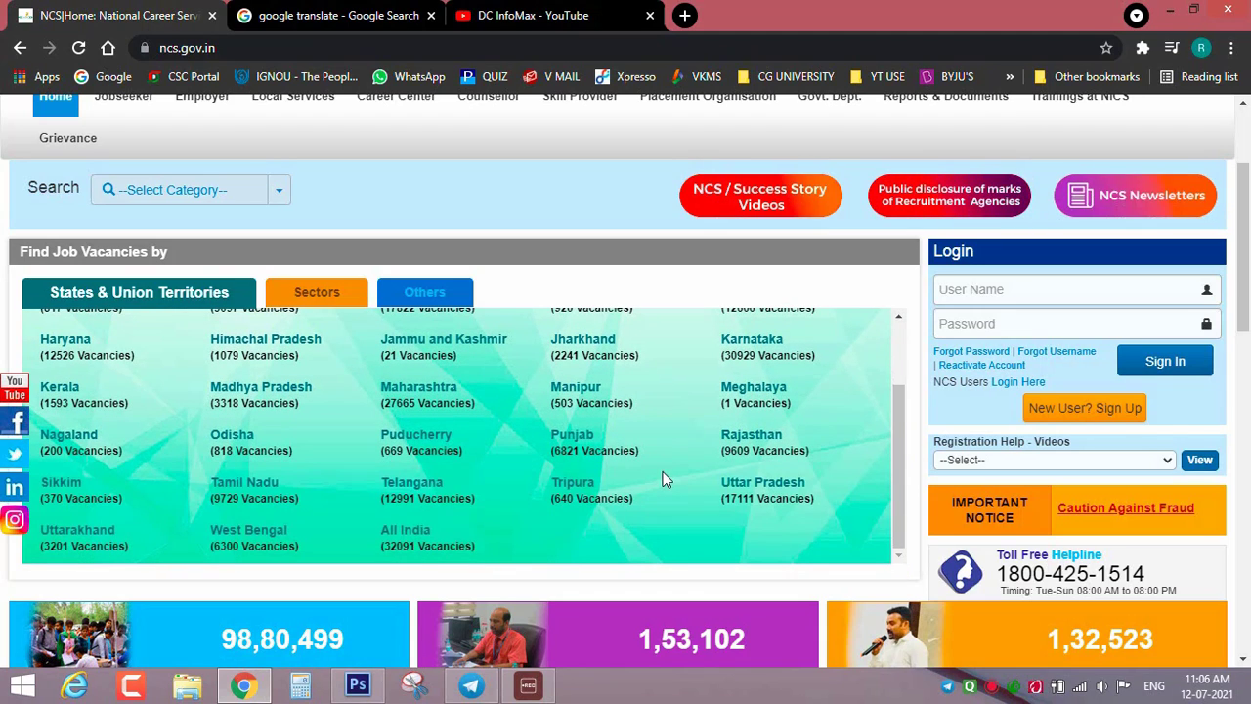
scroll(662, 474, up, 2)
scroll(596, 469, down, 2)
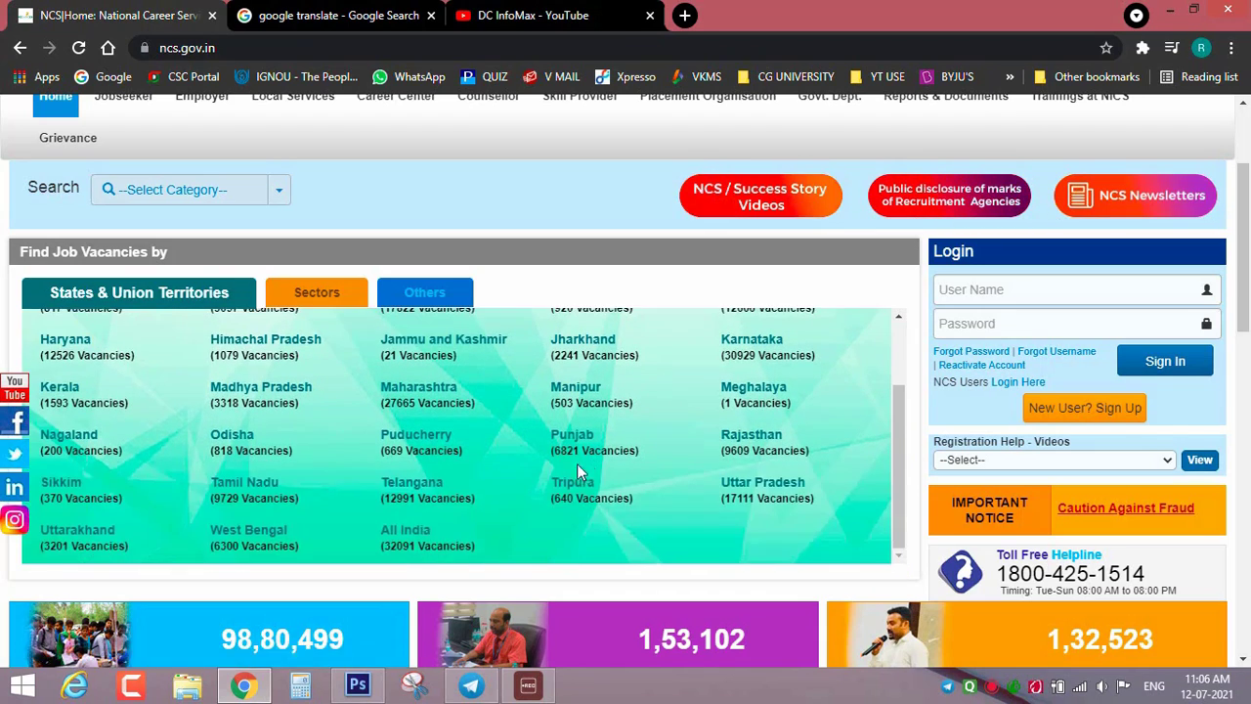
scroll(547, 444, up, 2)
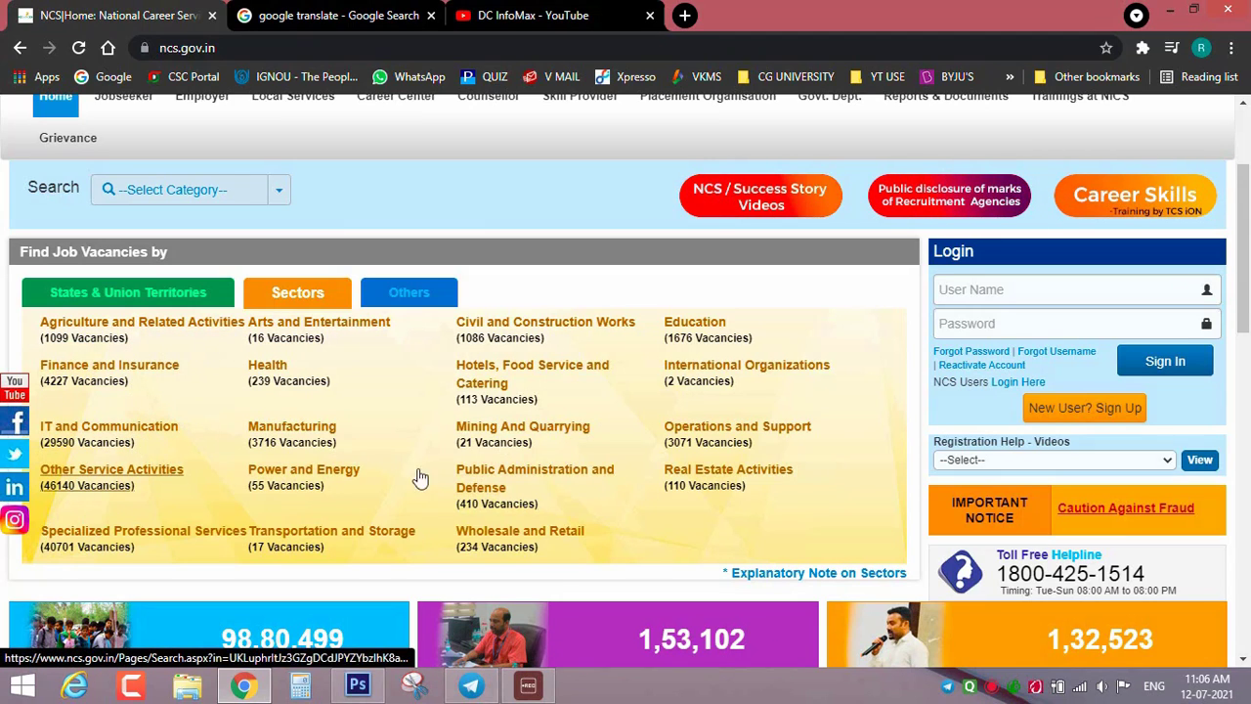
mouse_move(534, 486)
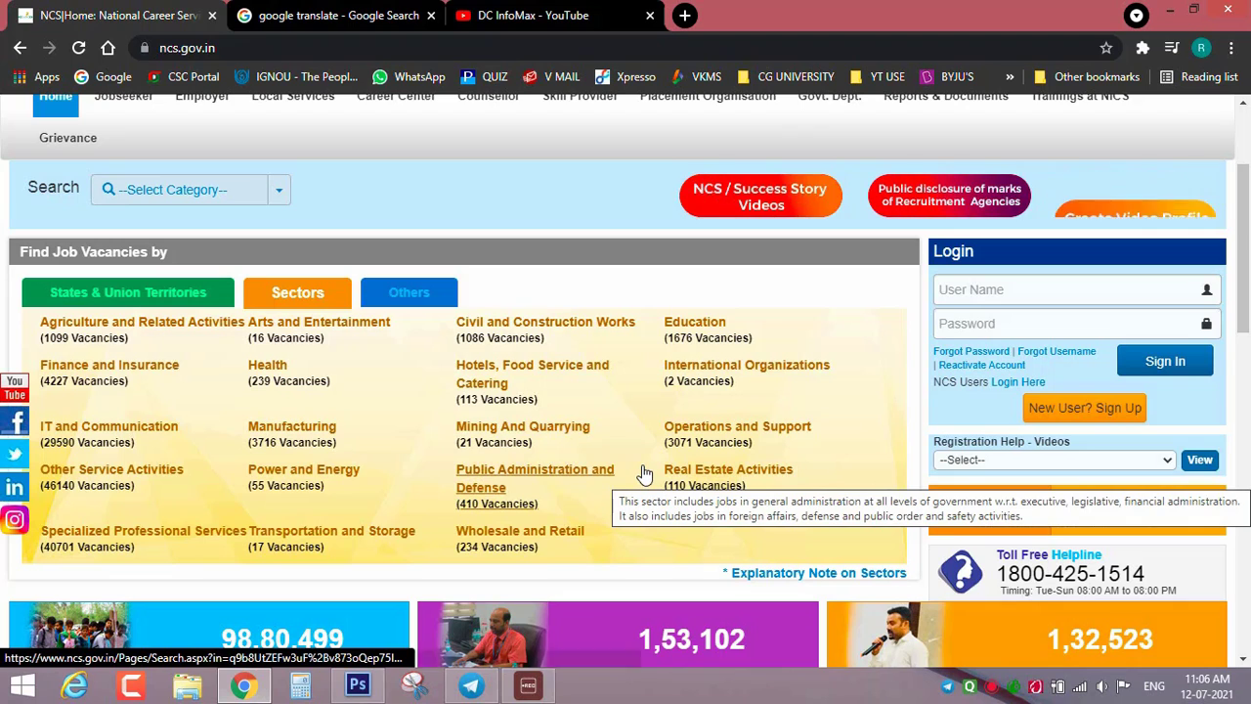
scroll(645, 474, up, 1)
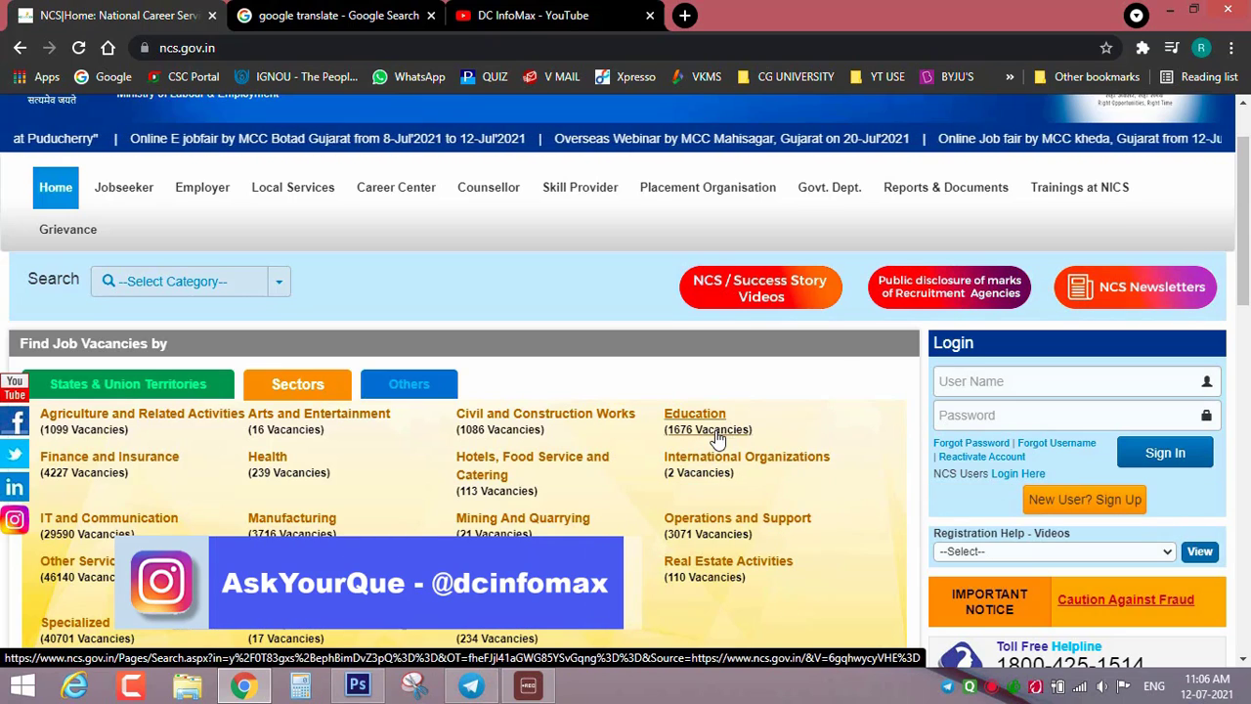
scroll(719, 437, up, 1)
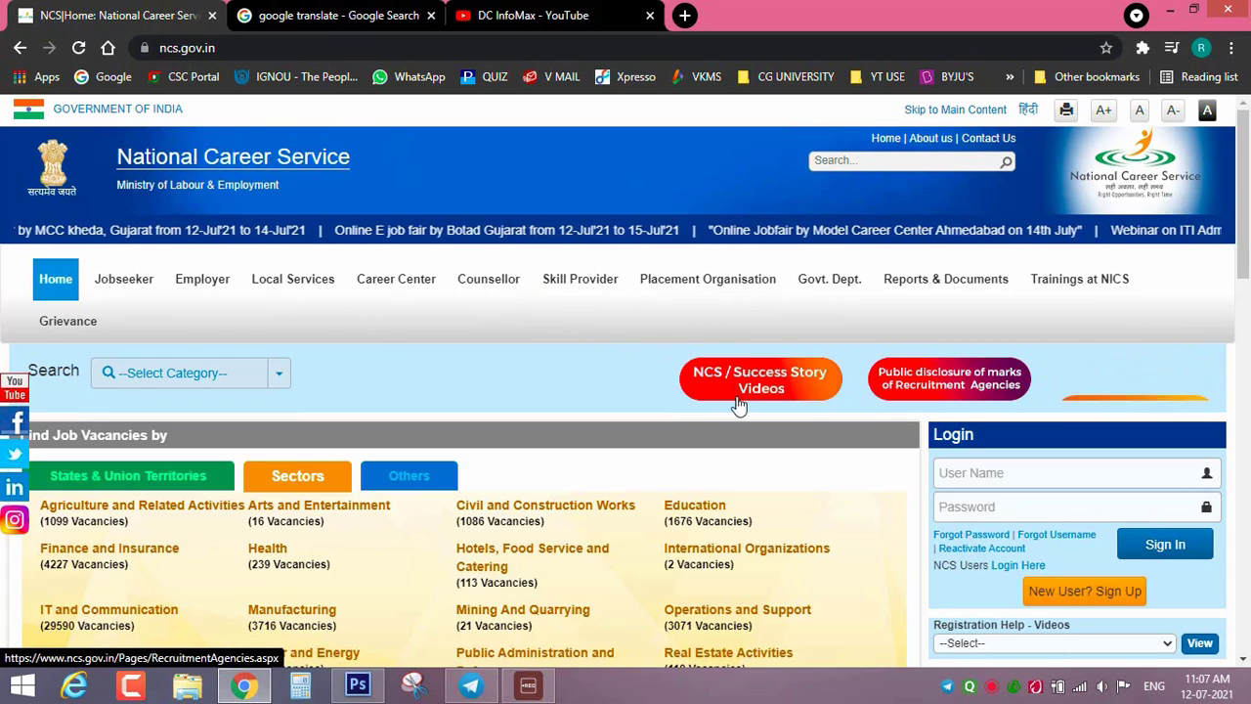
Scroll the homepage and click into the login User Name and Password boxes, leaving them blank.
scroll(1128, 489, down, 1)
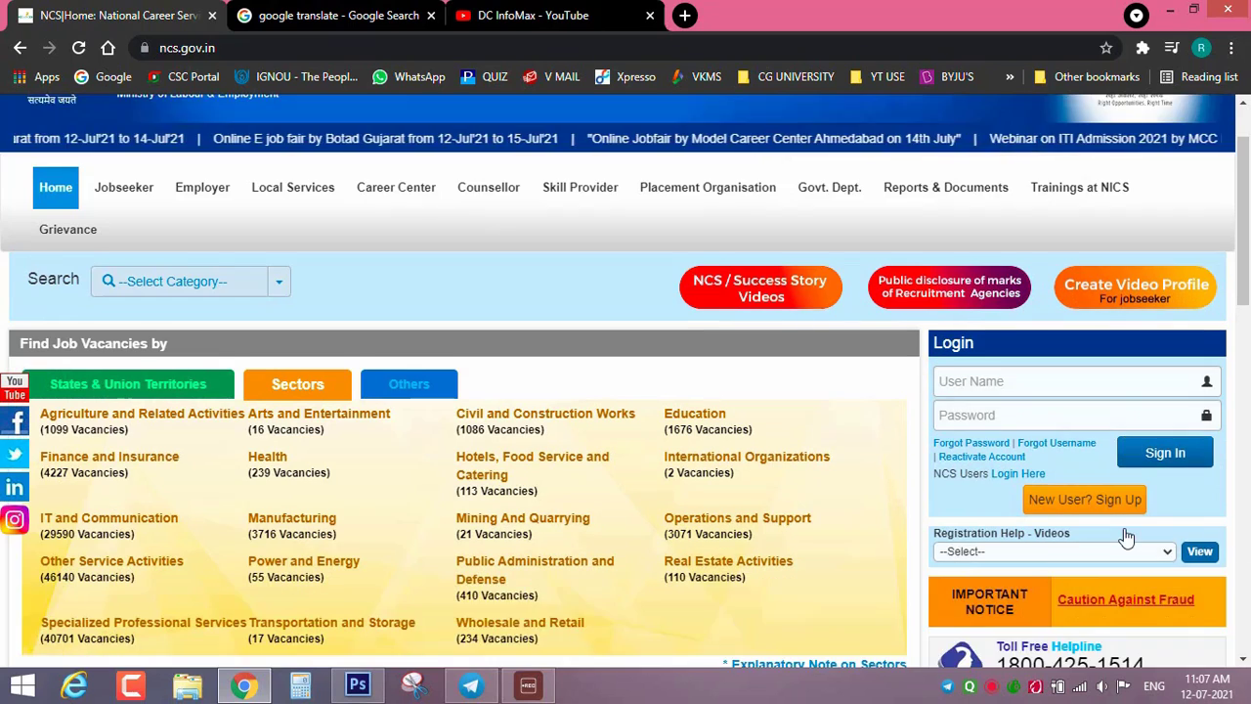
scroll(1124, 453, down, 1)
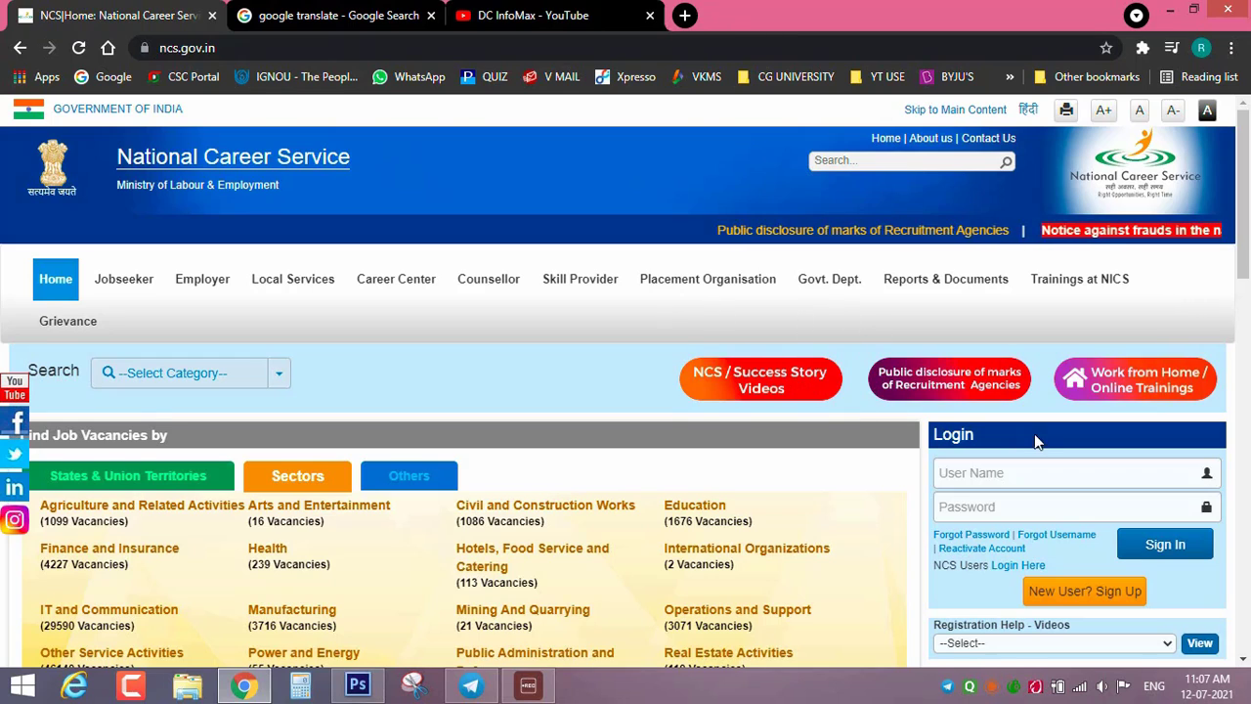
scroll(1047, 438, down, 1)
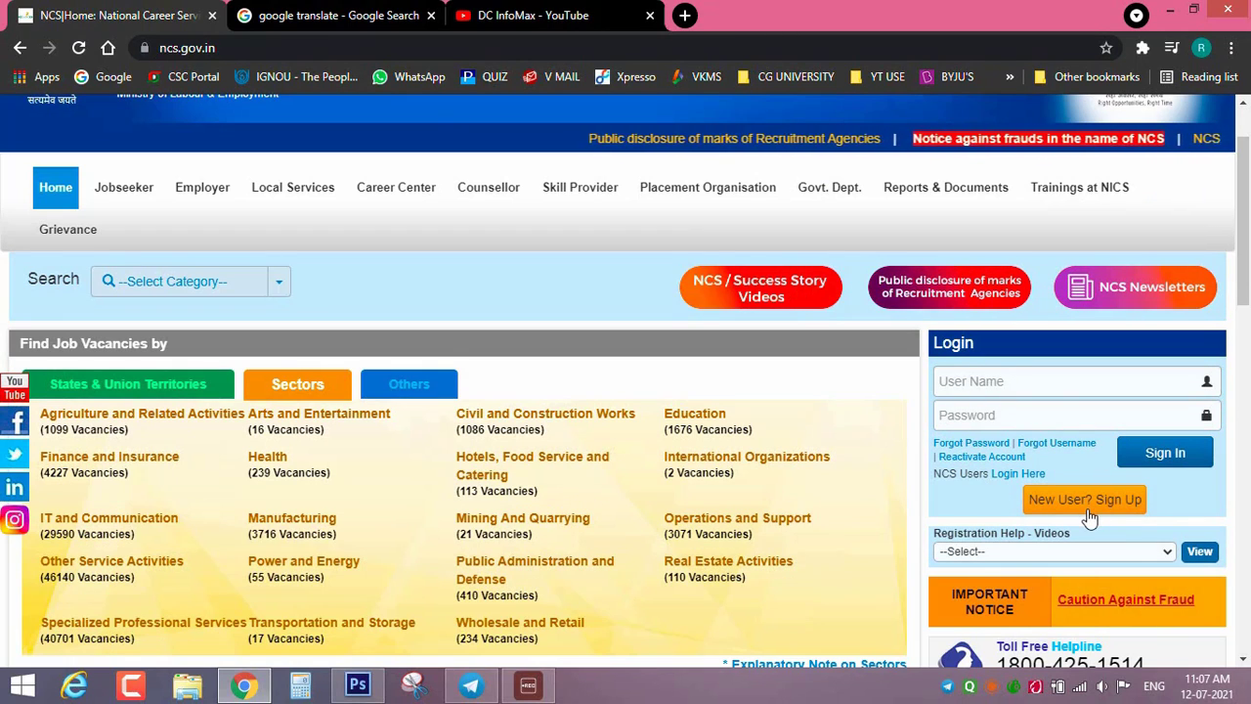
scroll(1088, 518, down, 1)
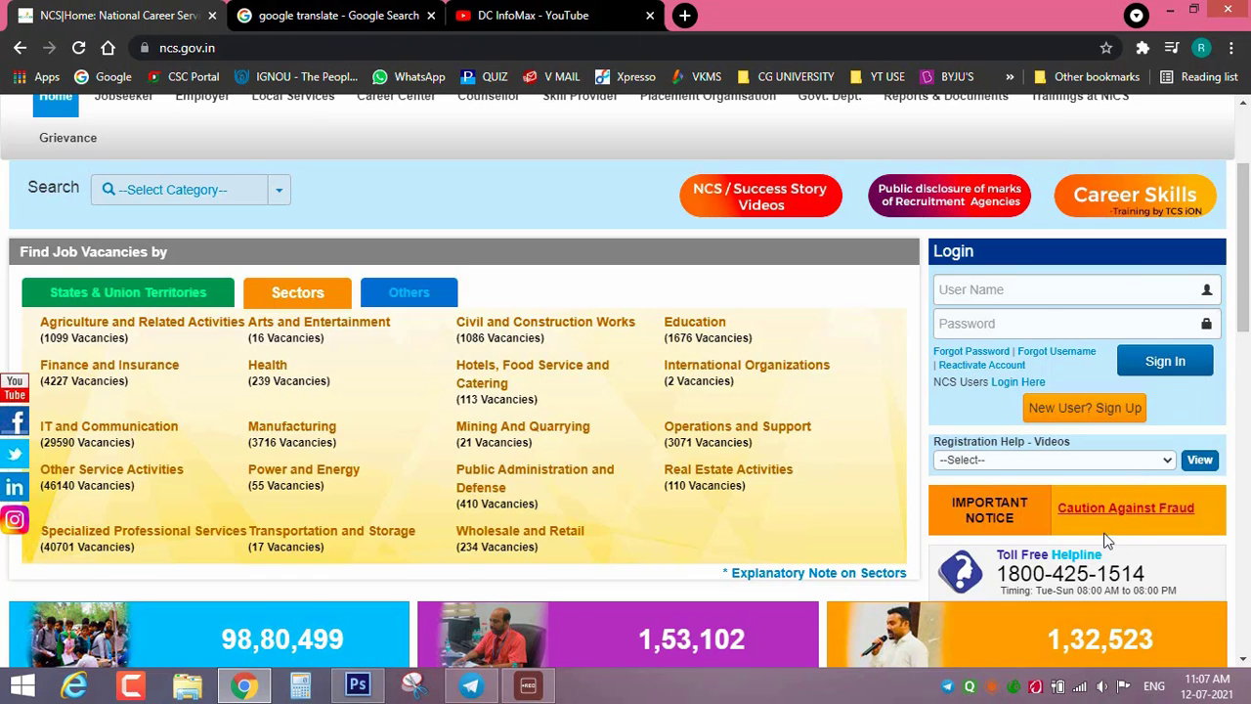
scroll(1107, 541, down, 1)
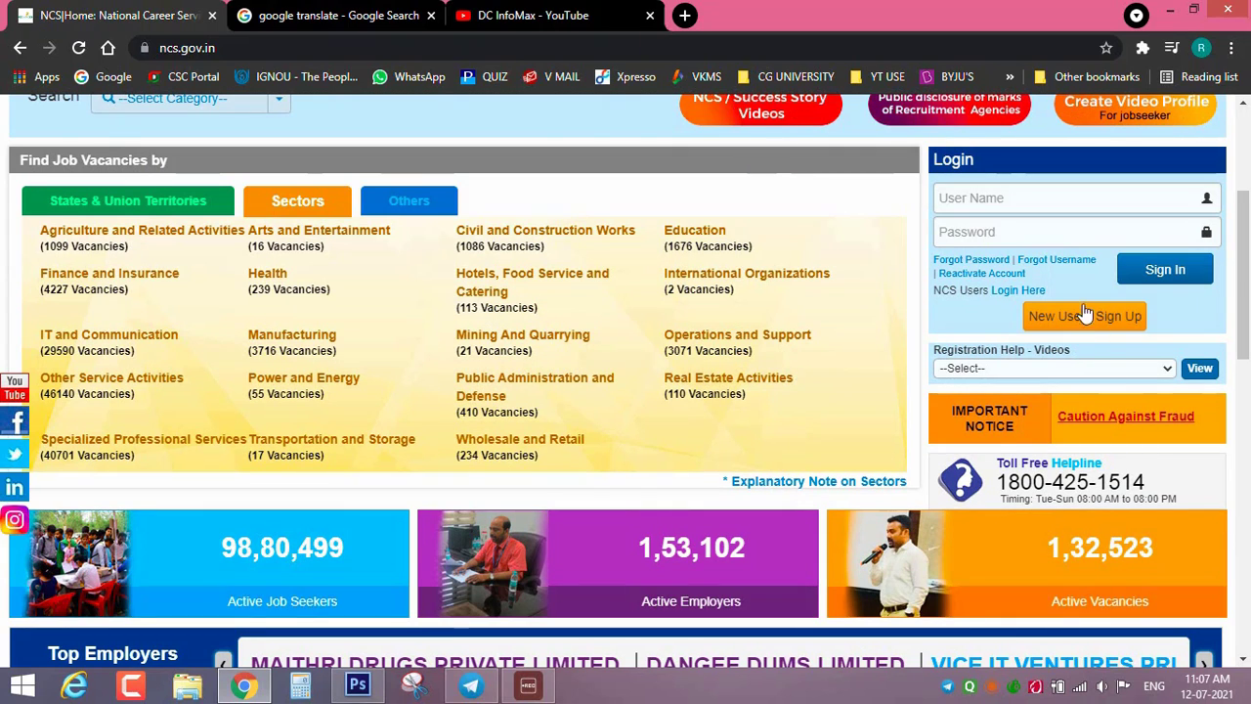
scroll(1092, 293, up, 1)
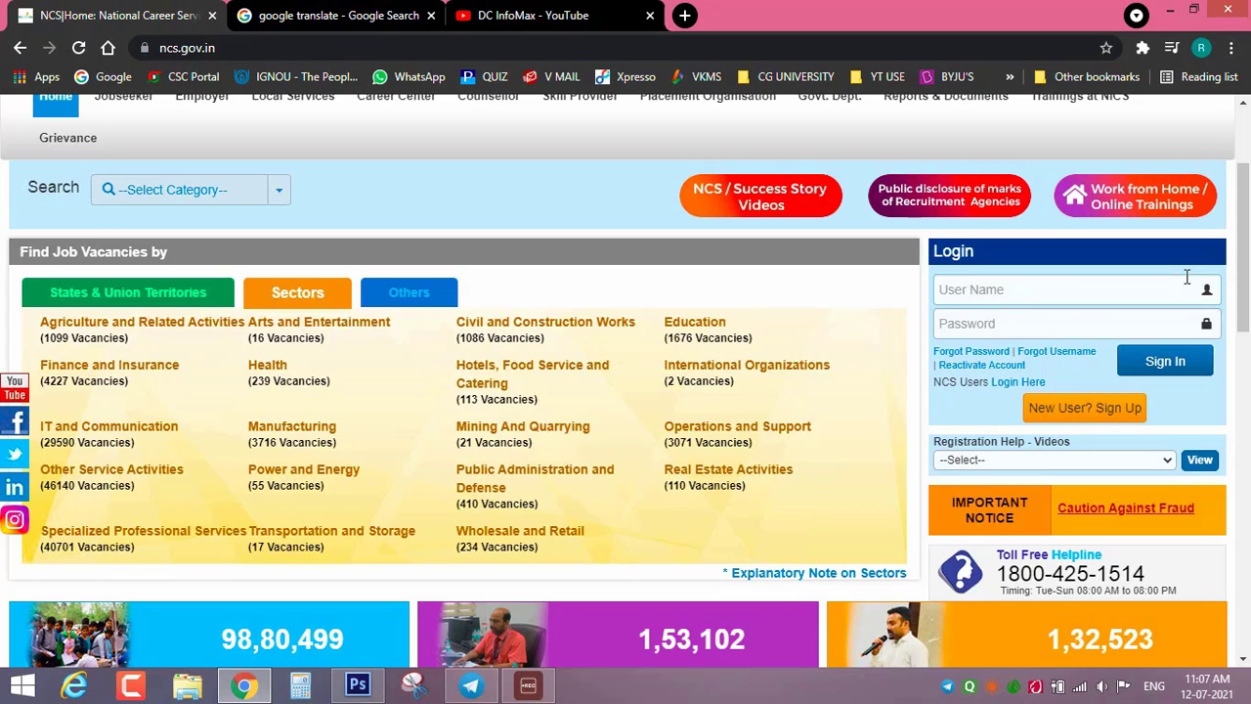
click(1065, 290)
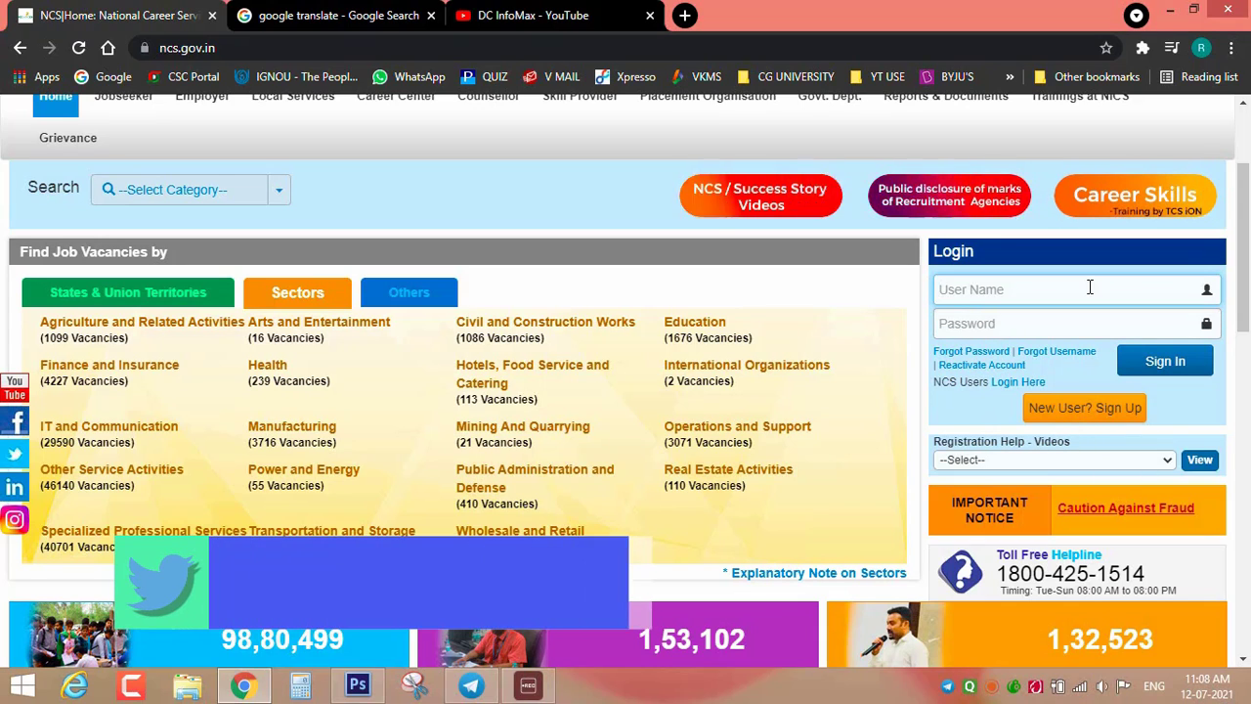
click(1036, 323)
click(1140, 320)
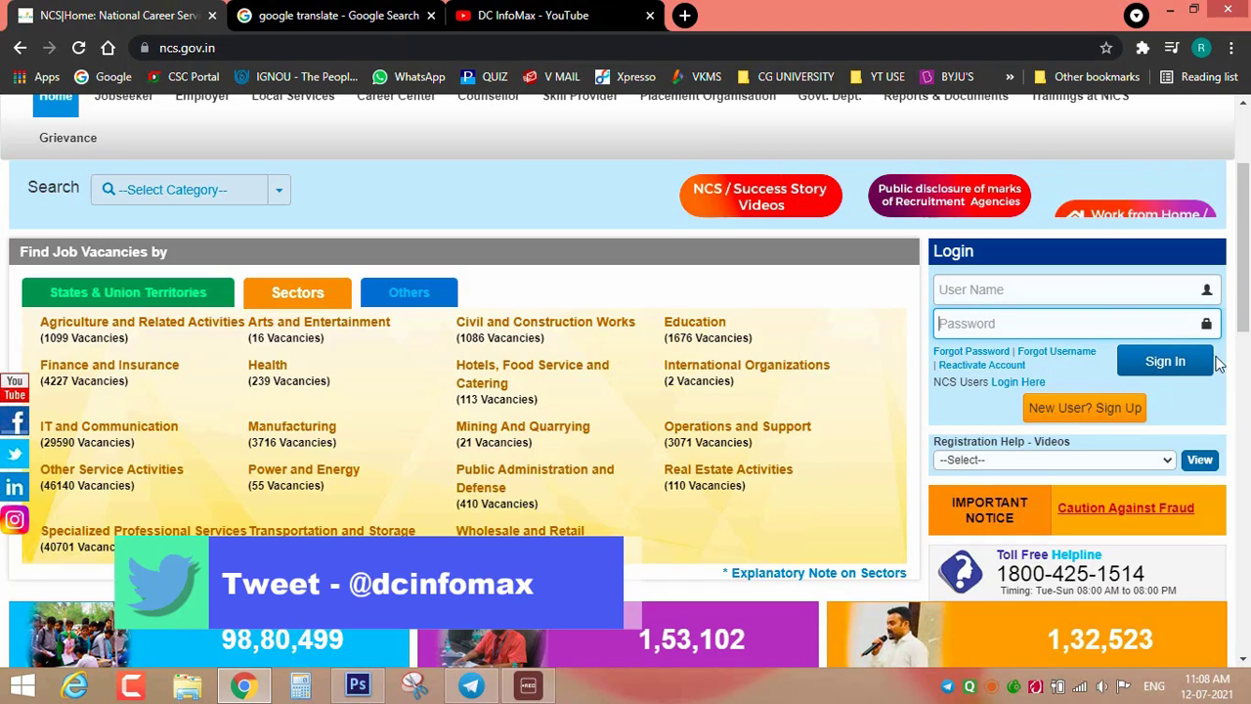
Go to New User Sign Up and open the Register As list showing Jobseeker and Employer.
click(1103, 408)
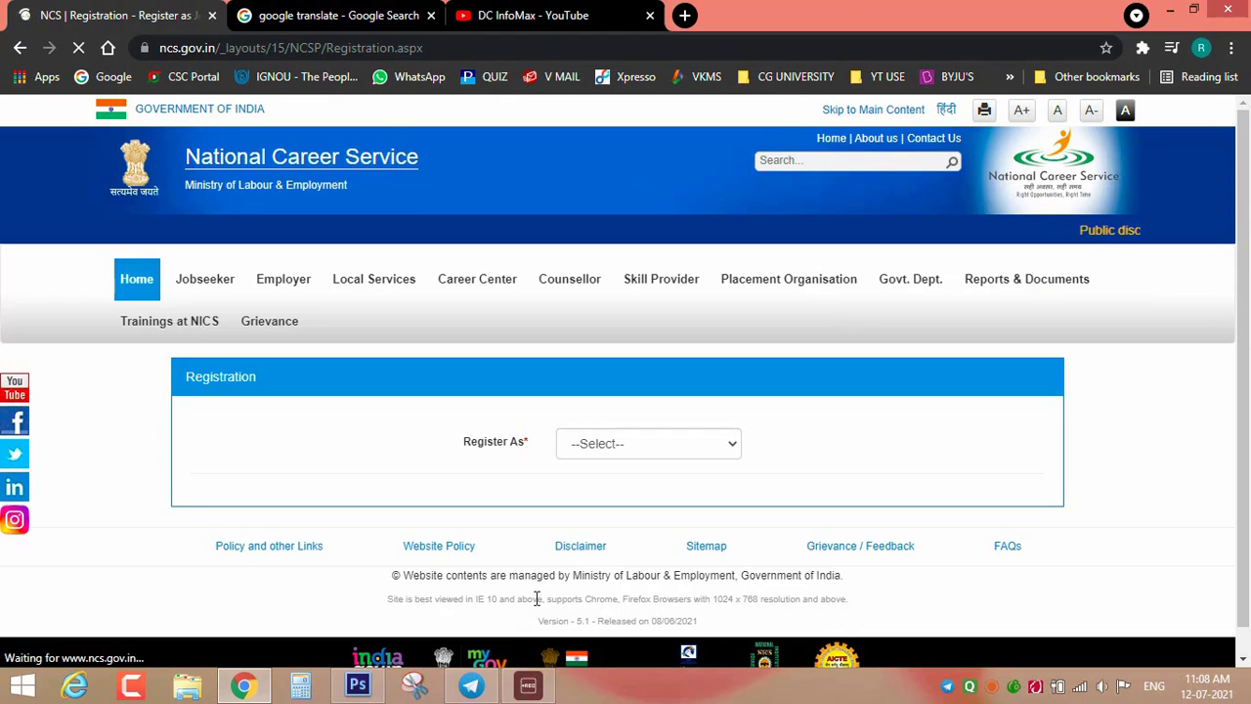
scroll(723, 485, down, 1)
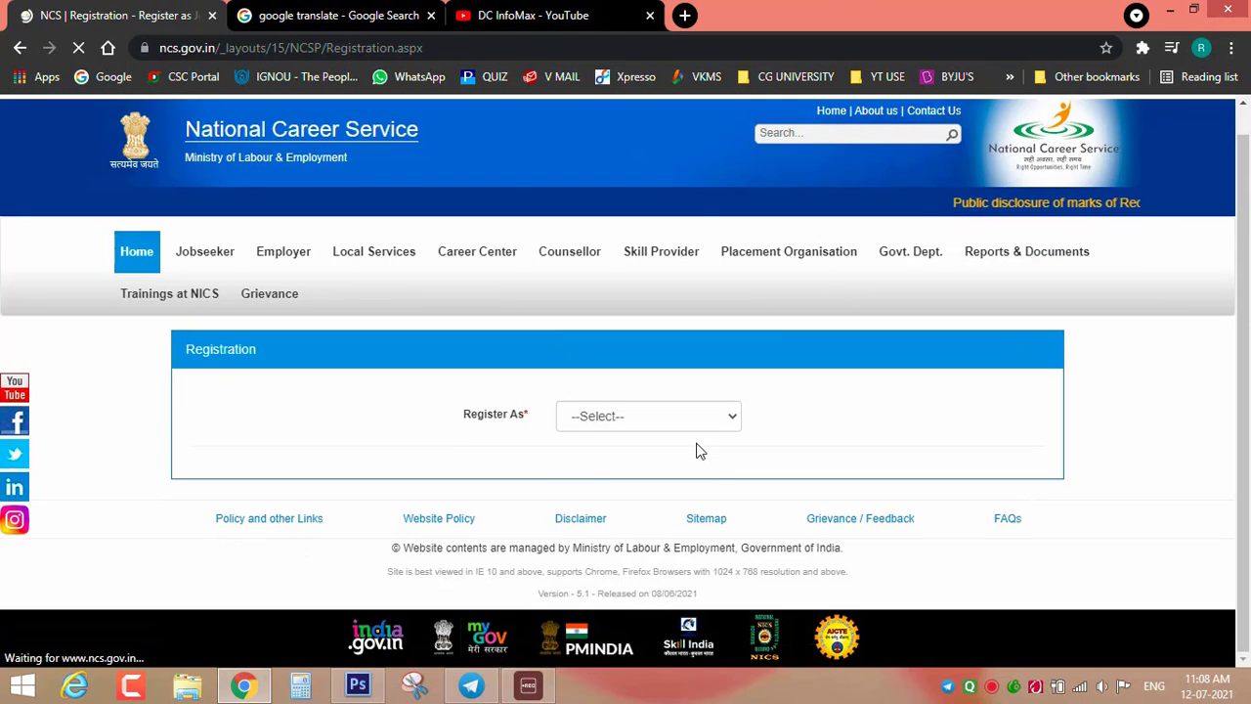
click(605, 428)
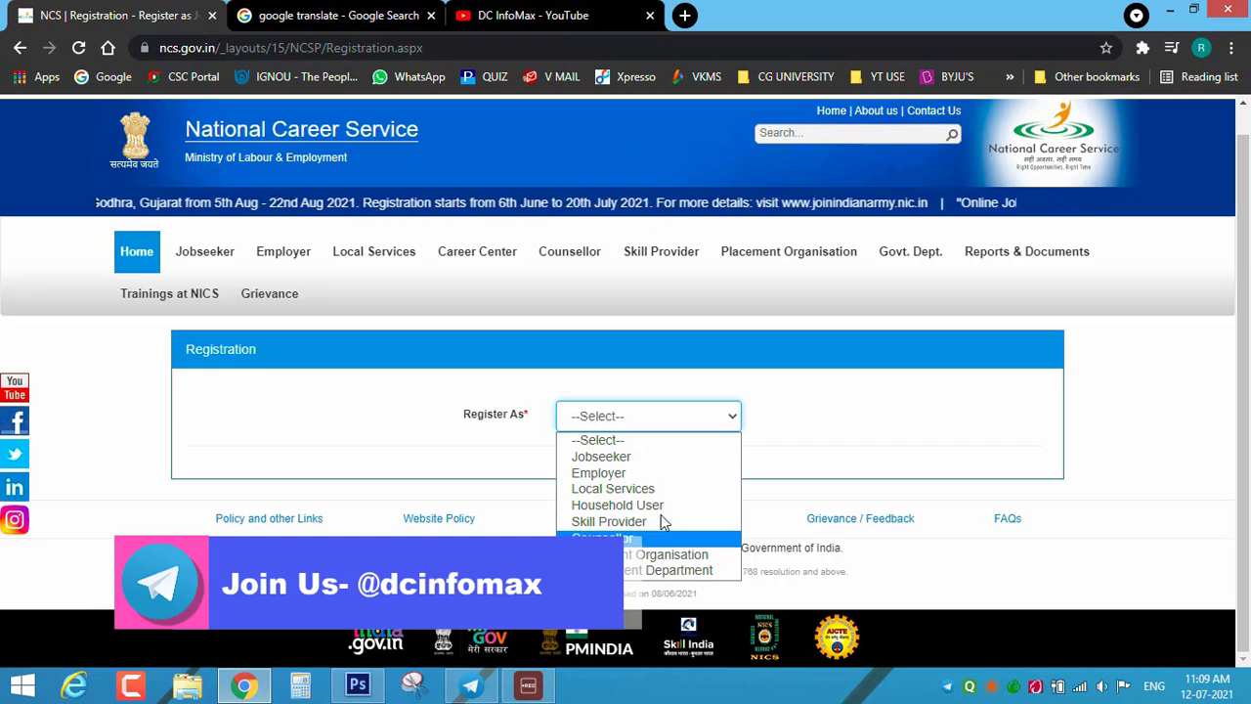
Select Jobseeker and click through the first, middle and last name fields.
click(606, 457)
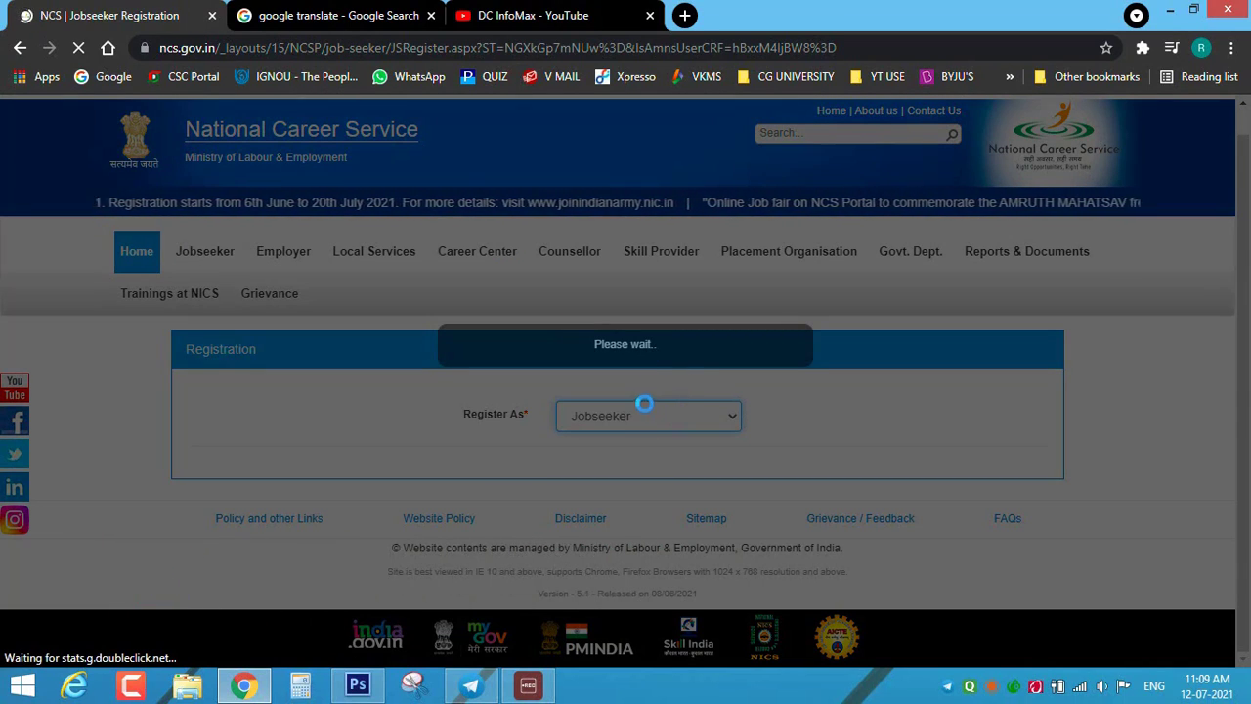
scroll(601, 405, down, 1)
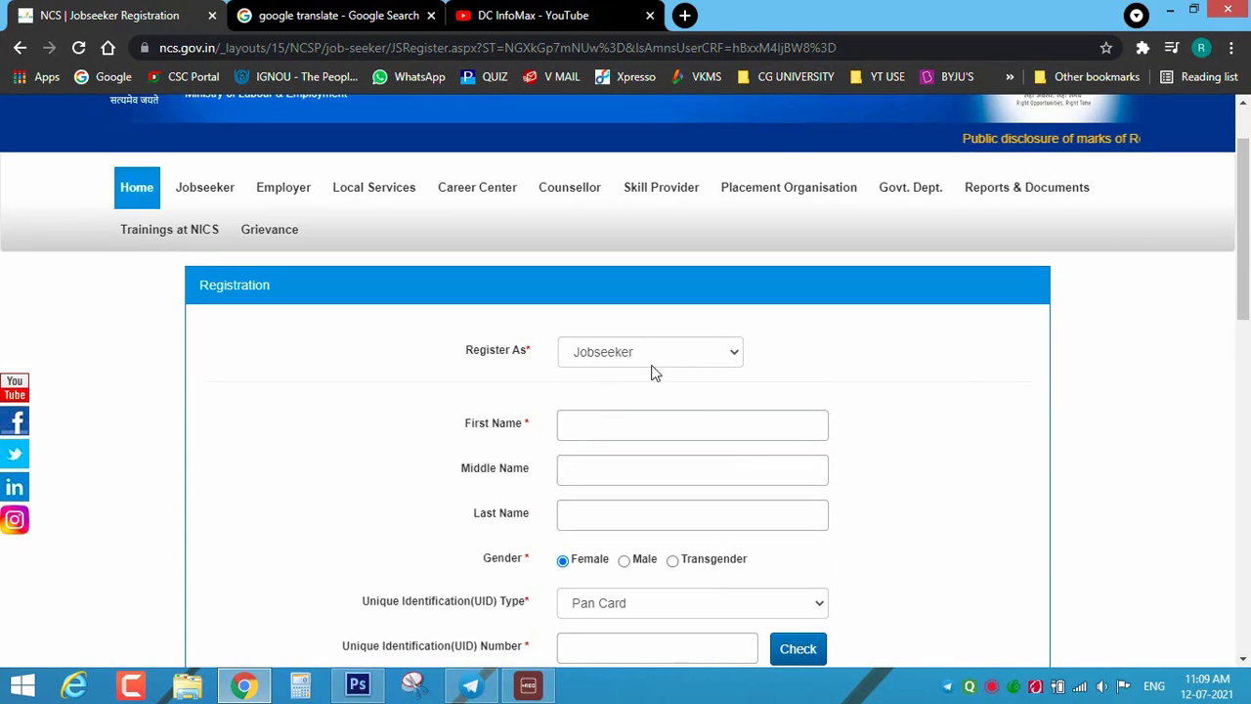
scroll(603, 424, down, 2)
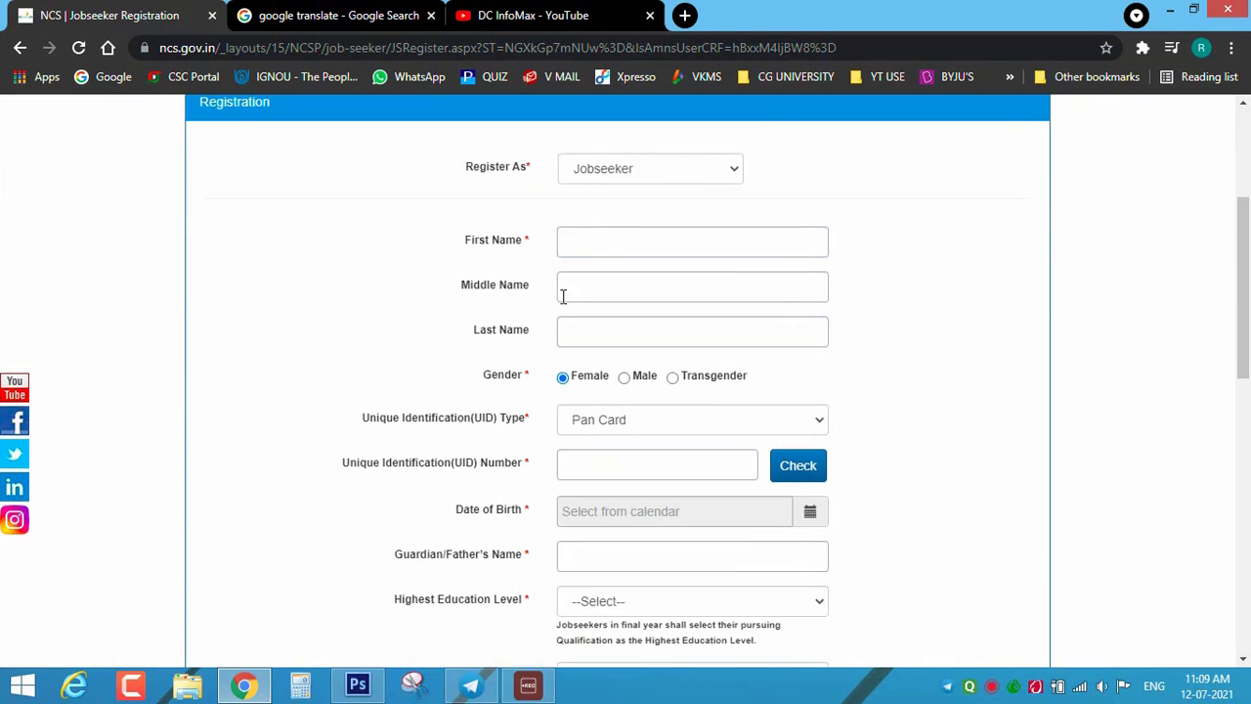
click(662, 240)
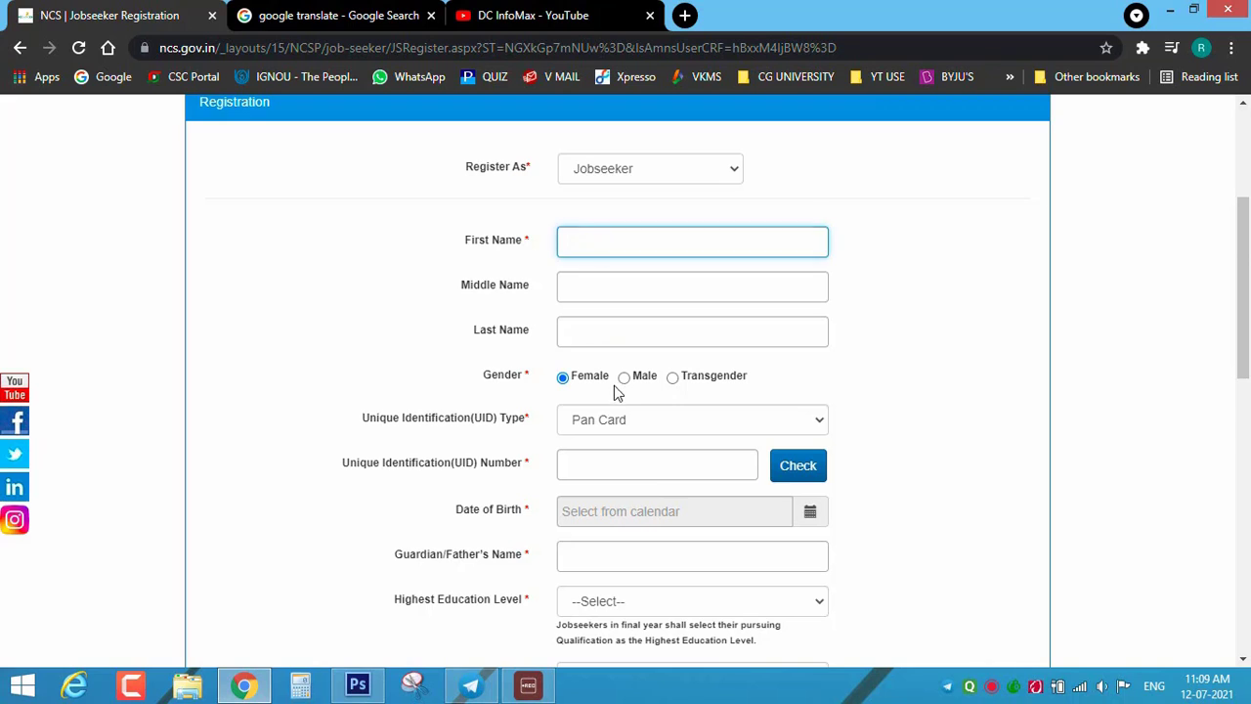
scroll(613, 387, down, 1)
scroll(613, 386, up, 2)
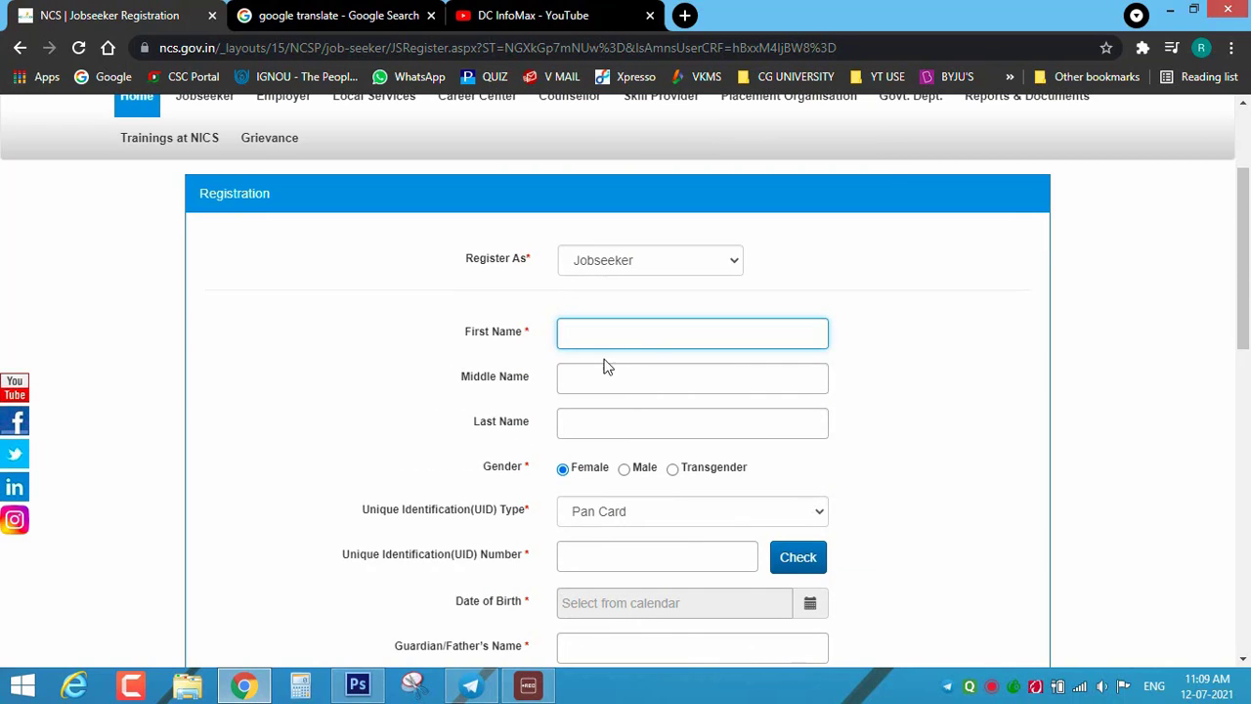
click(649, 378)
click(596, 422)
scroll(664, 426, down, 1)
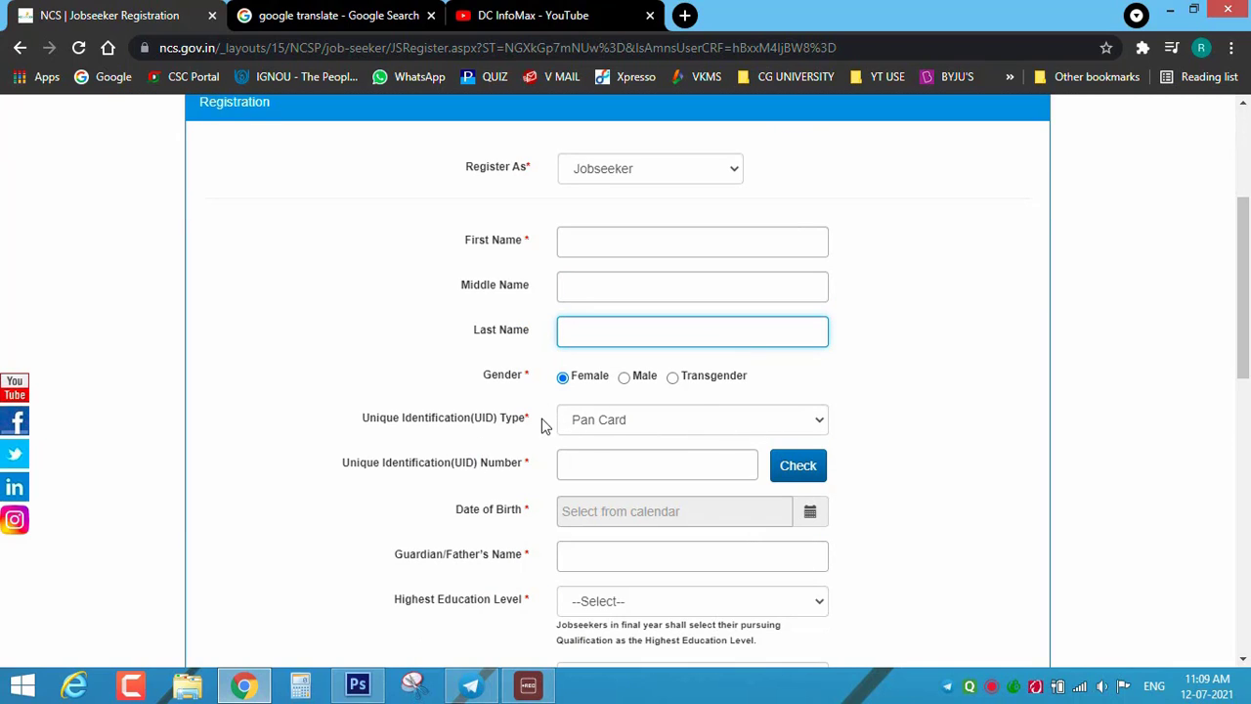
Set UID Type to Others with Voters' Identity Card as the document, then click the ID number field.
click(577, 432)
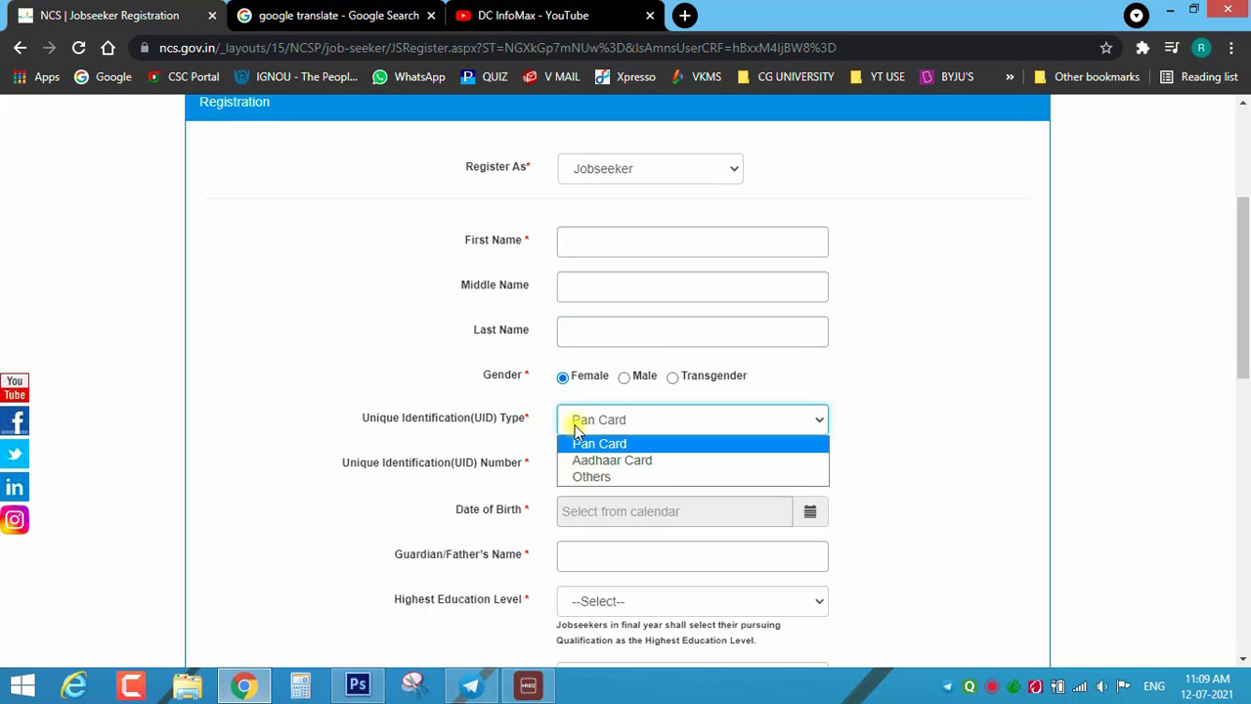
click(595, 477)
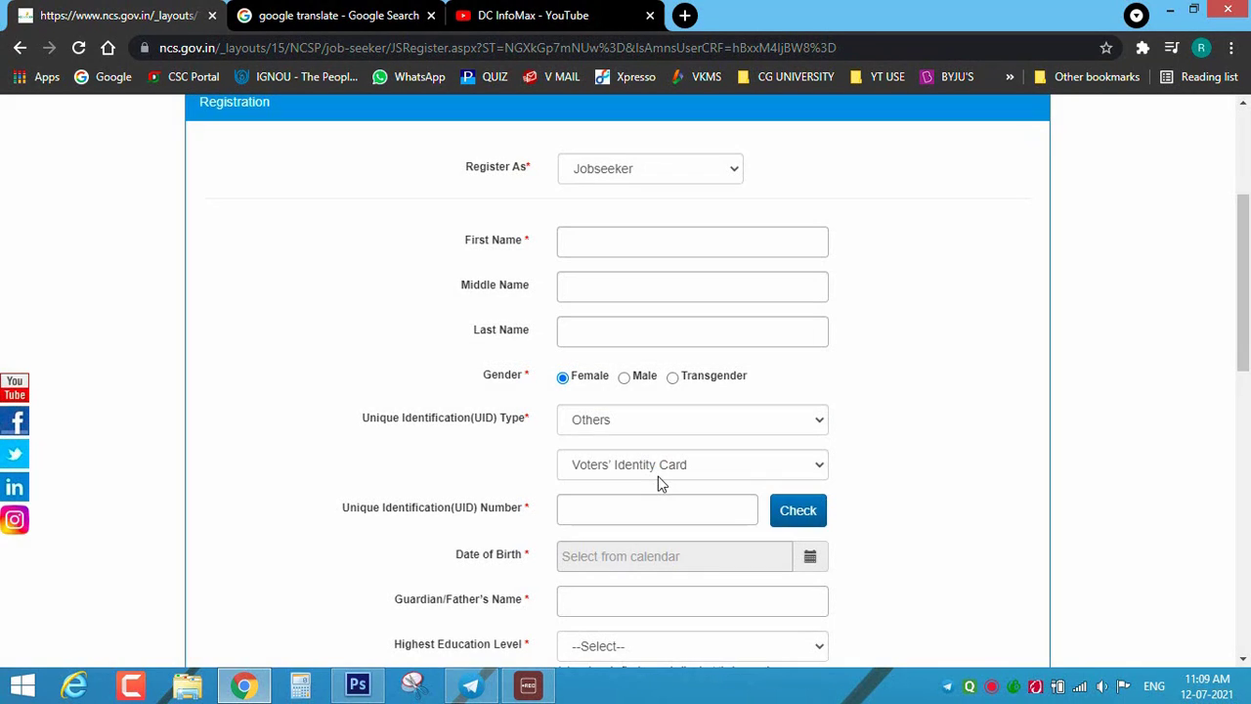
click(655, 474)
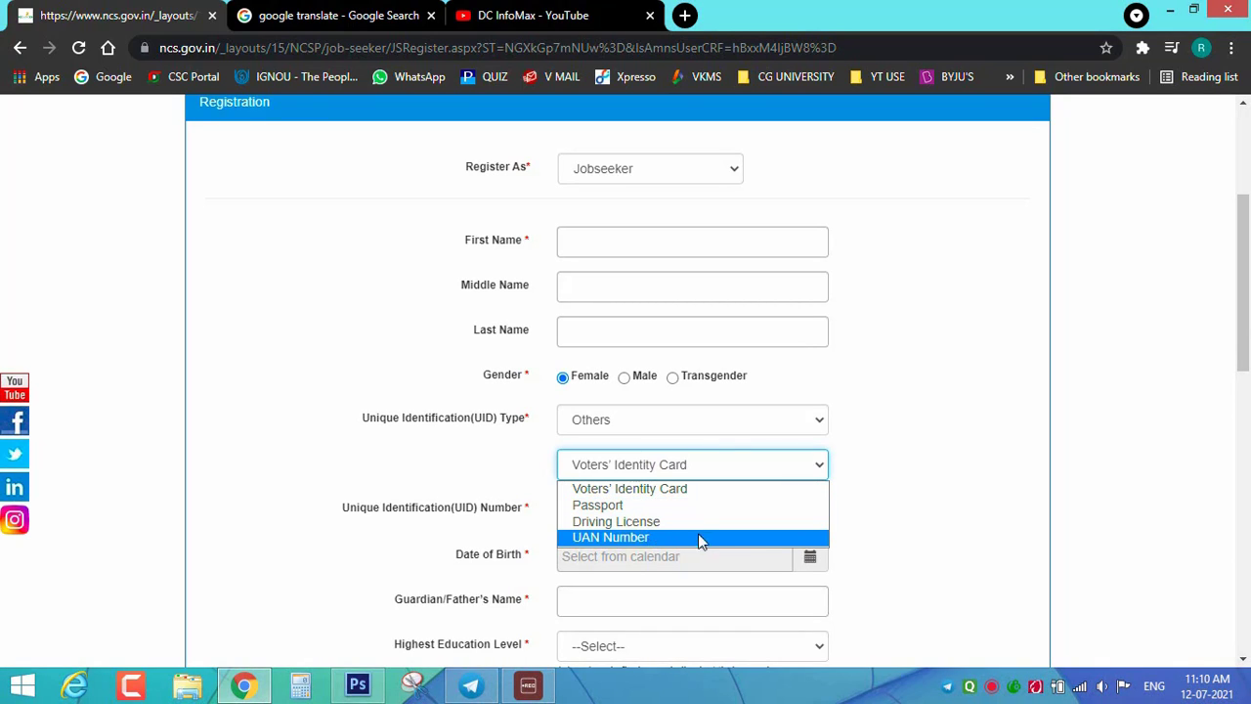
click(675, 487)
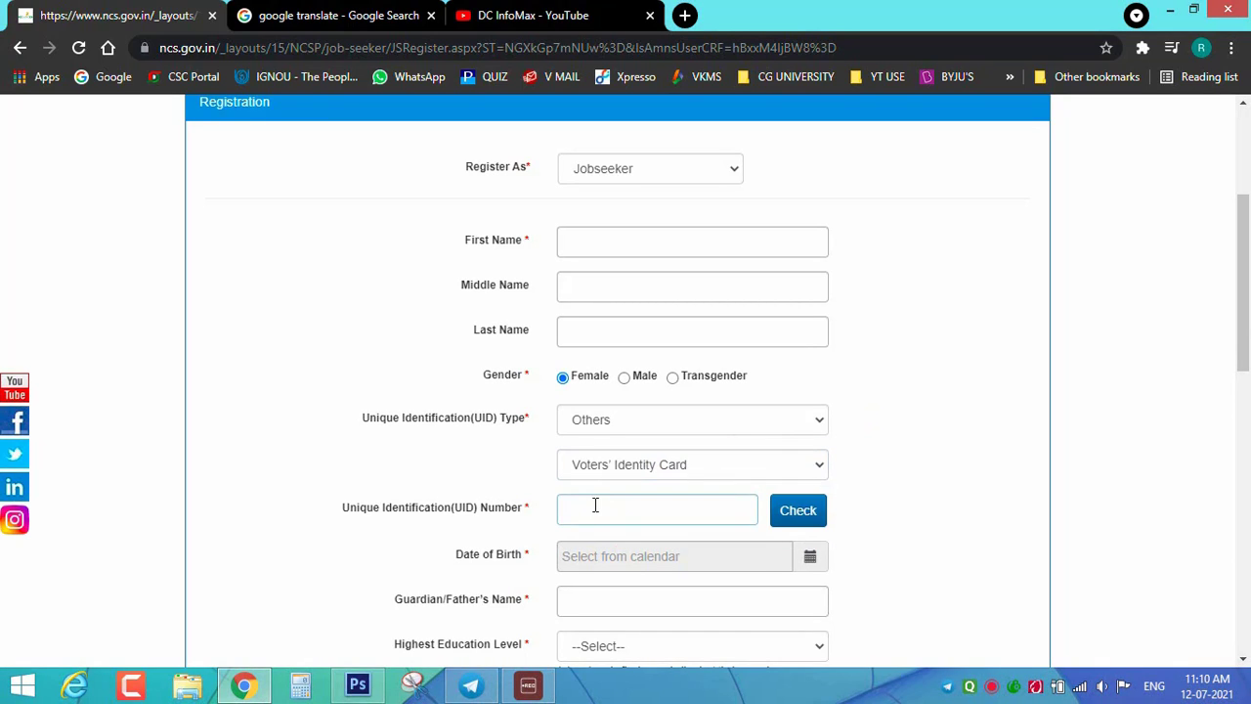
scroll(594, 505, down, 1)
click(675, 416)
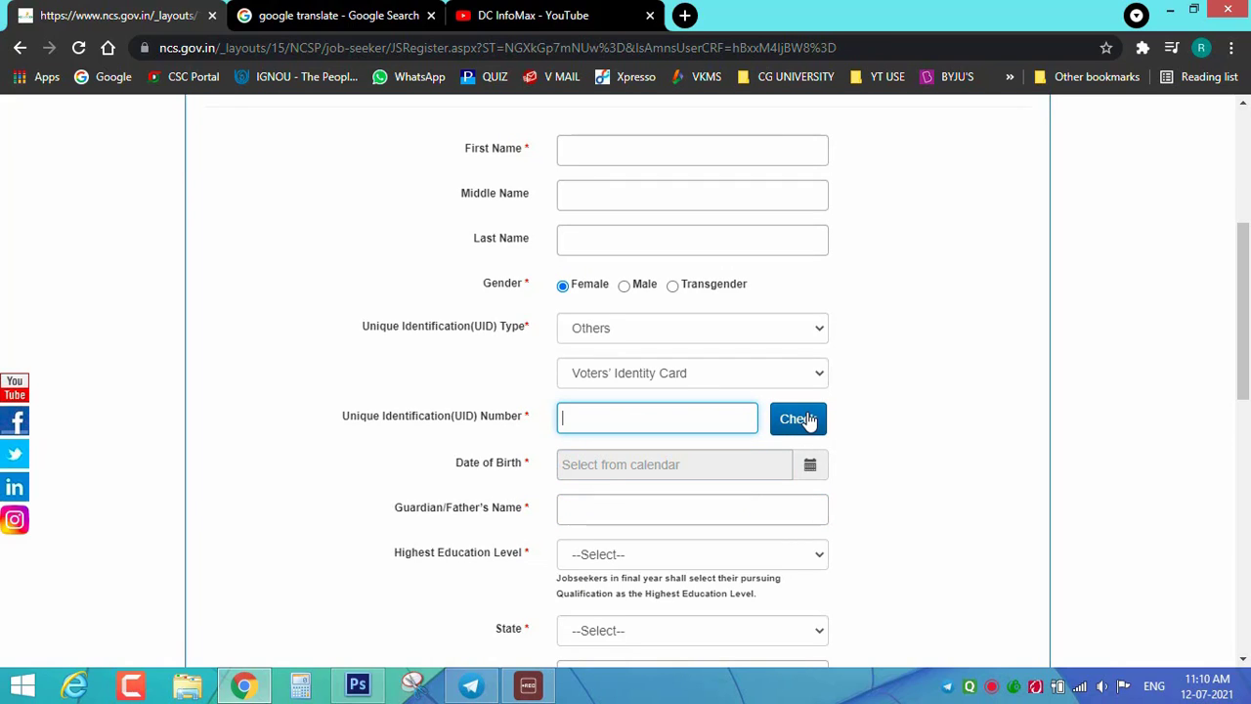
Open and dismiss the date-of-birth calendar, click the guardian name, and browse Highest Education Level options.
scroll(754, 422, down, 2)
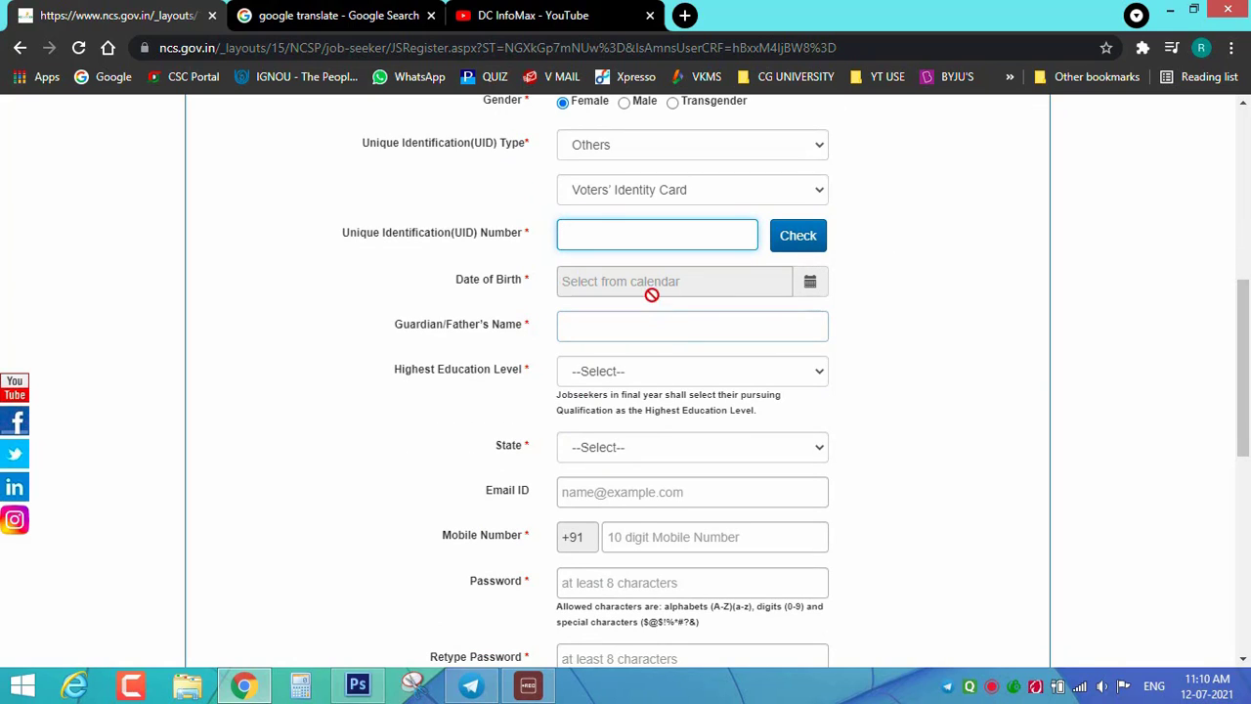
click(714, 303)
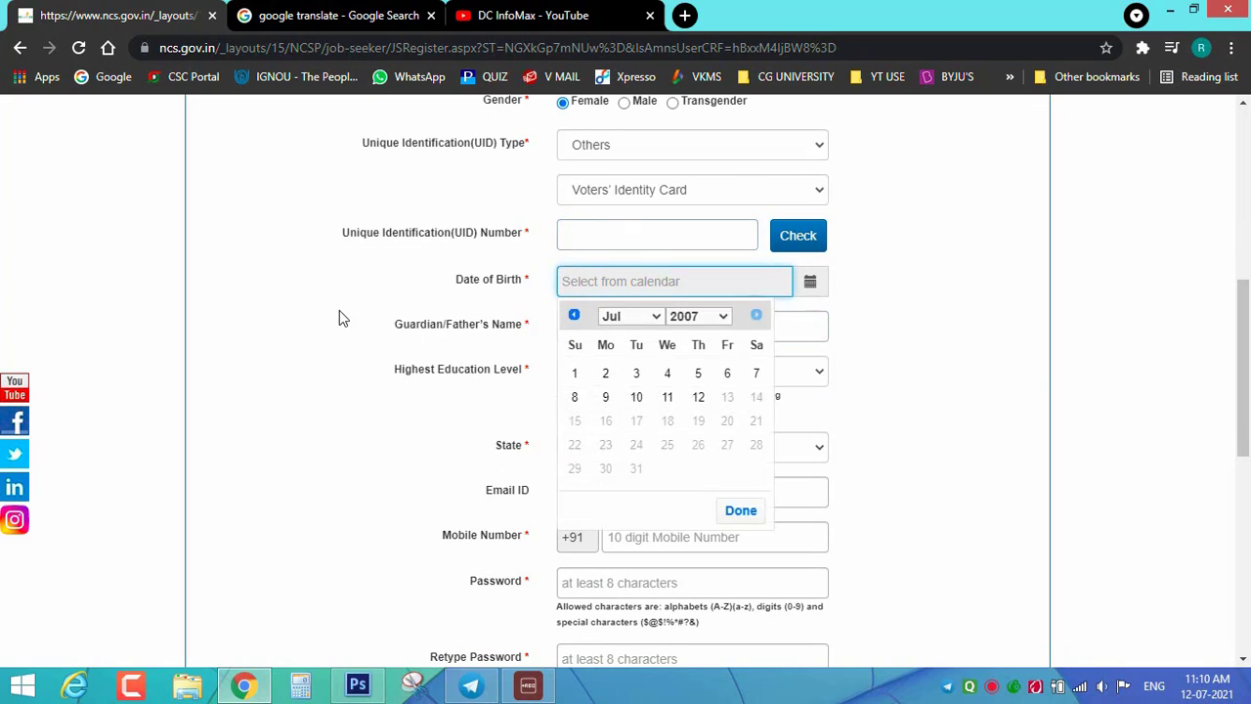
click(338, 309)
click(619, 339)
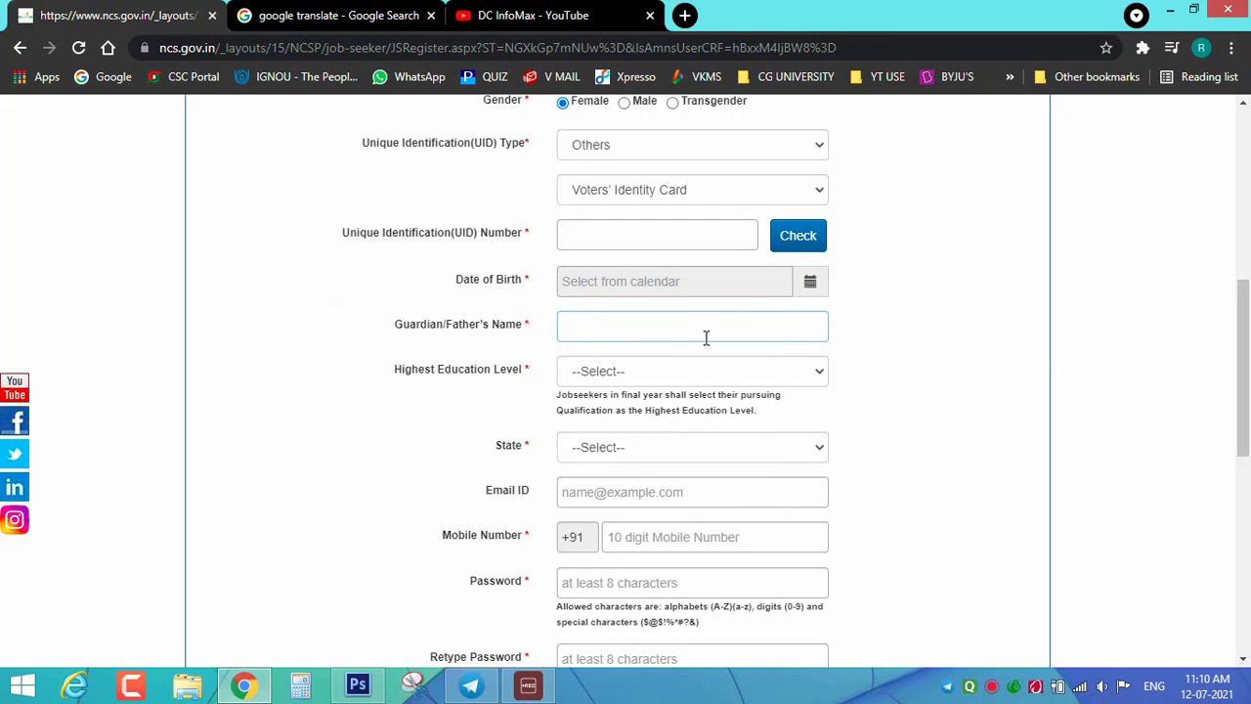
click(631, 376)
click(578, 377)
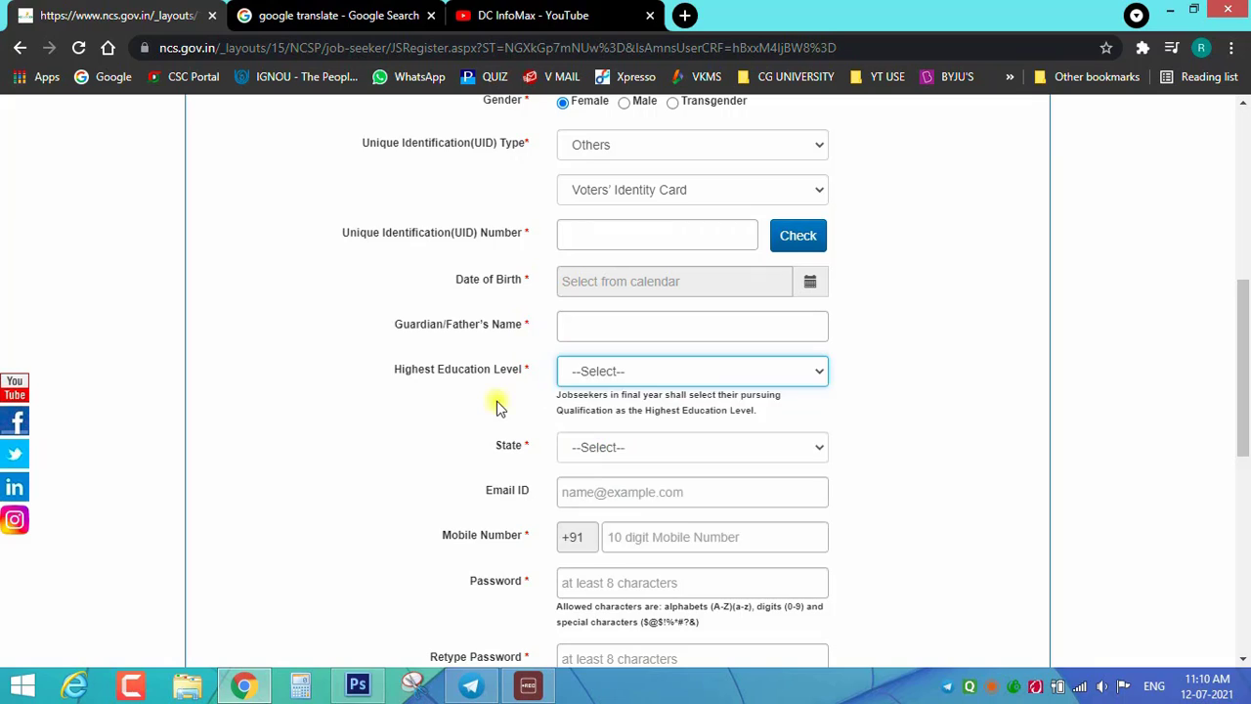
click(647, 381)
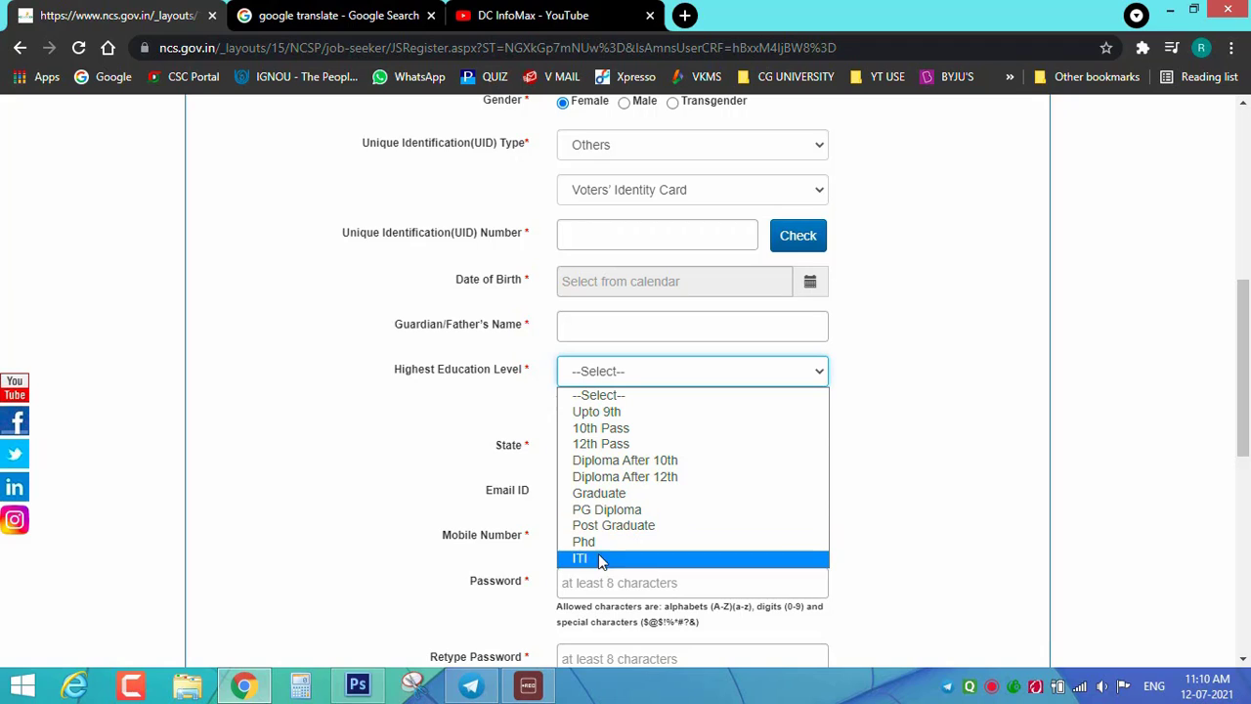
Leave education level unset, choose Chhattisgarh as State and Raipur as District, then click the email and mobile fields.
click(409, 439)
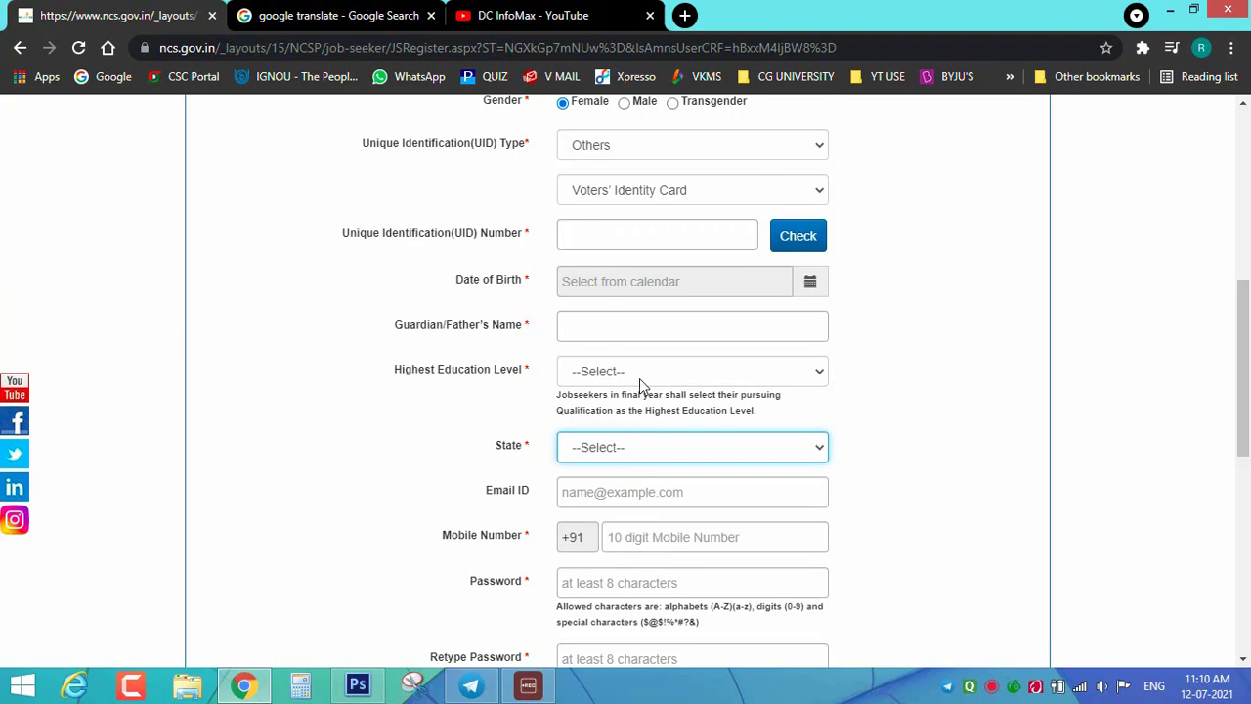
scroll(639, 378, down, 1)
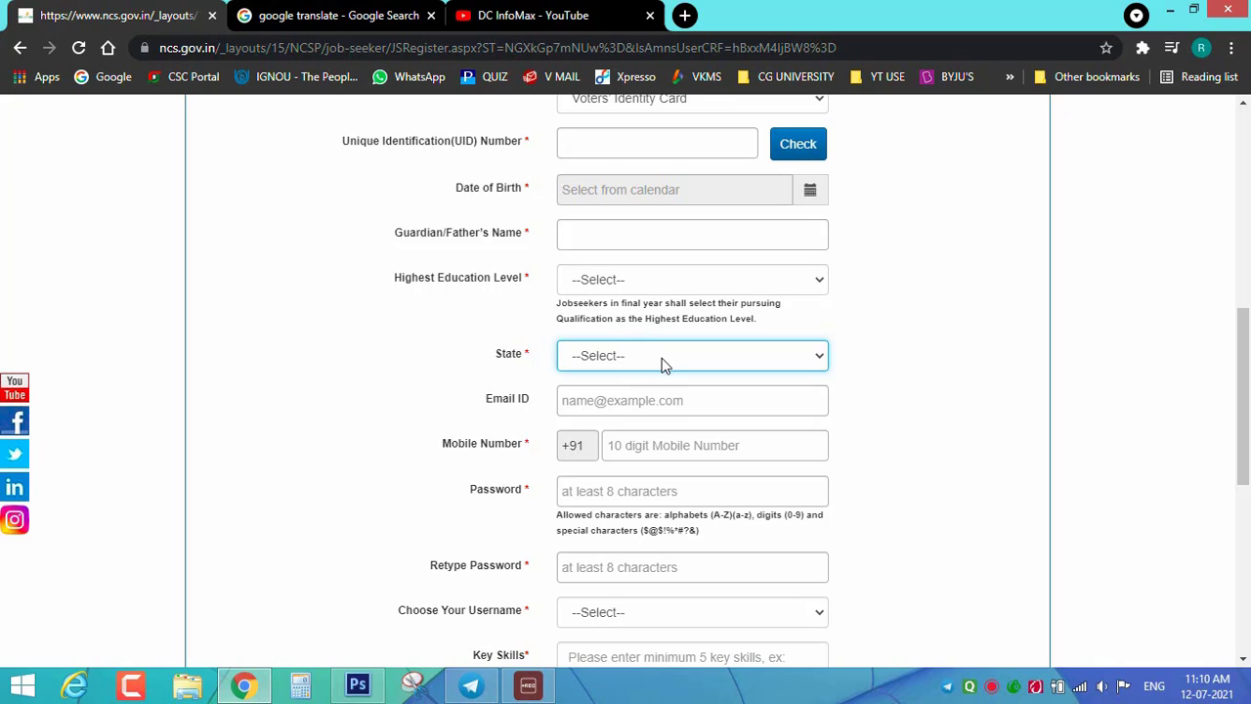
click(662, 364)
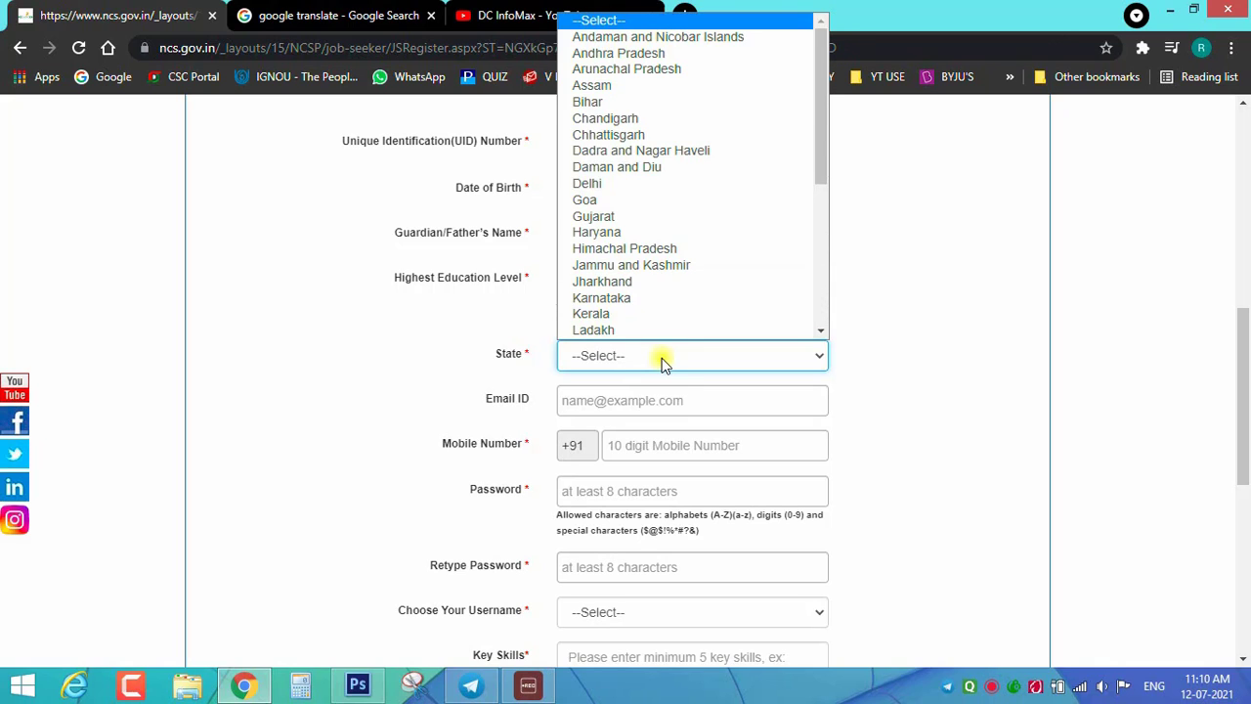
click(661, 363)
click(673, 133)
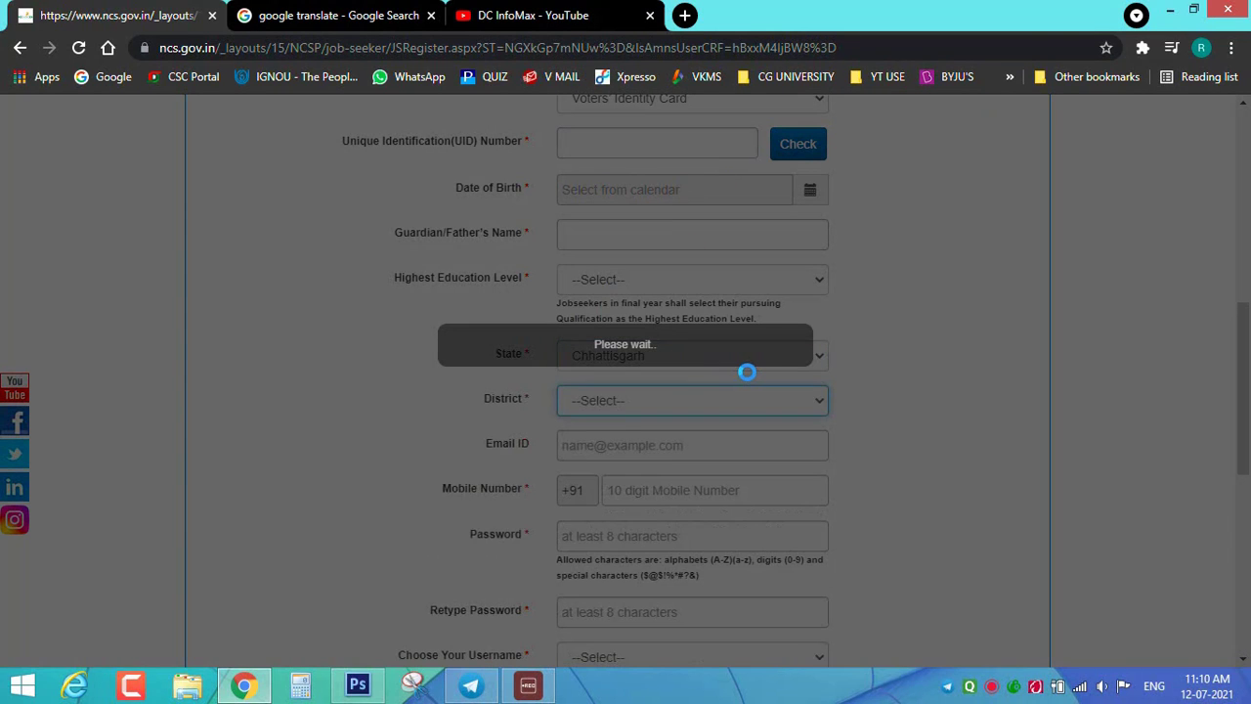
scroll(662, 360, down, 1)
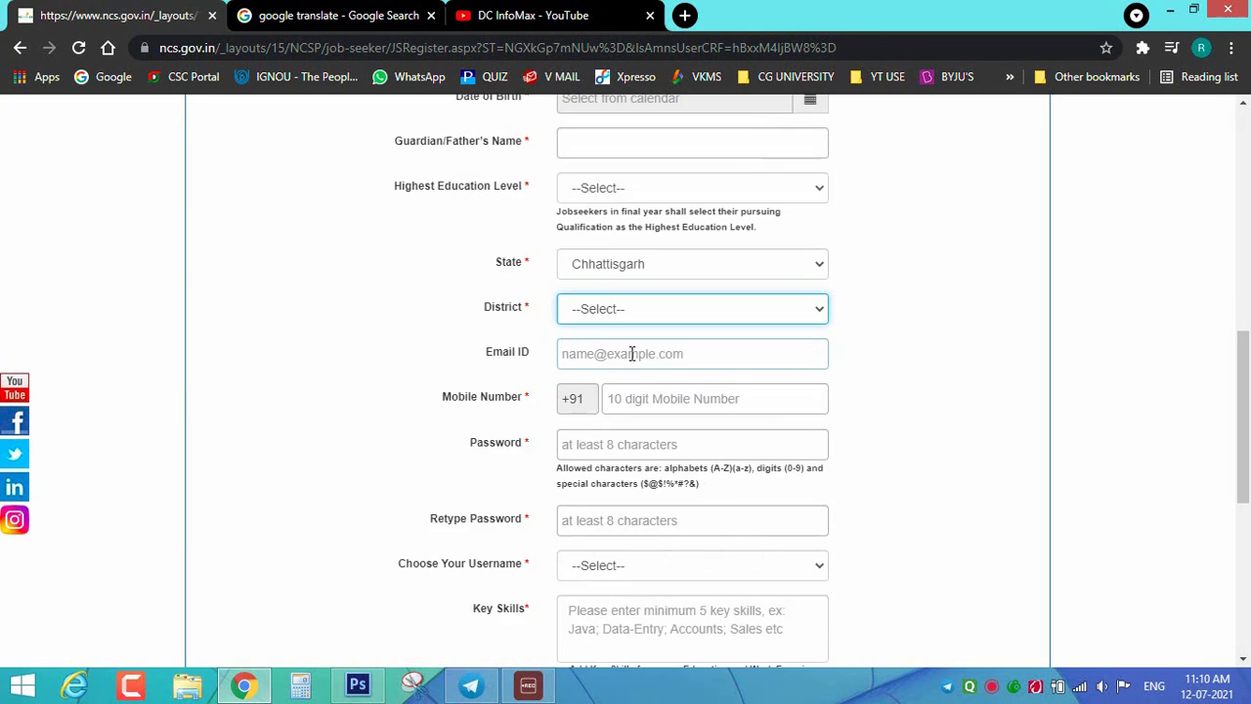
click(600, 312)
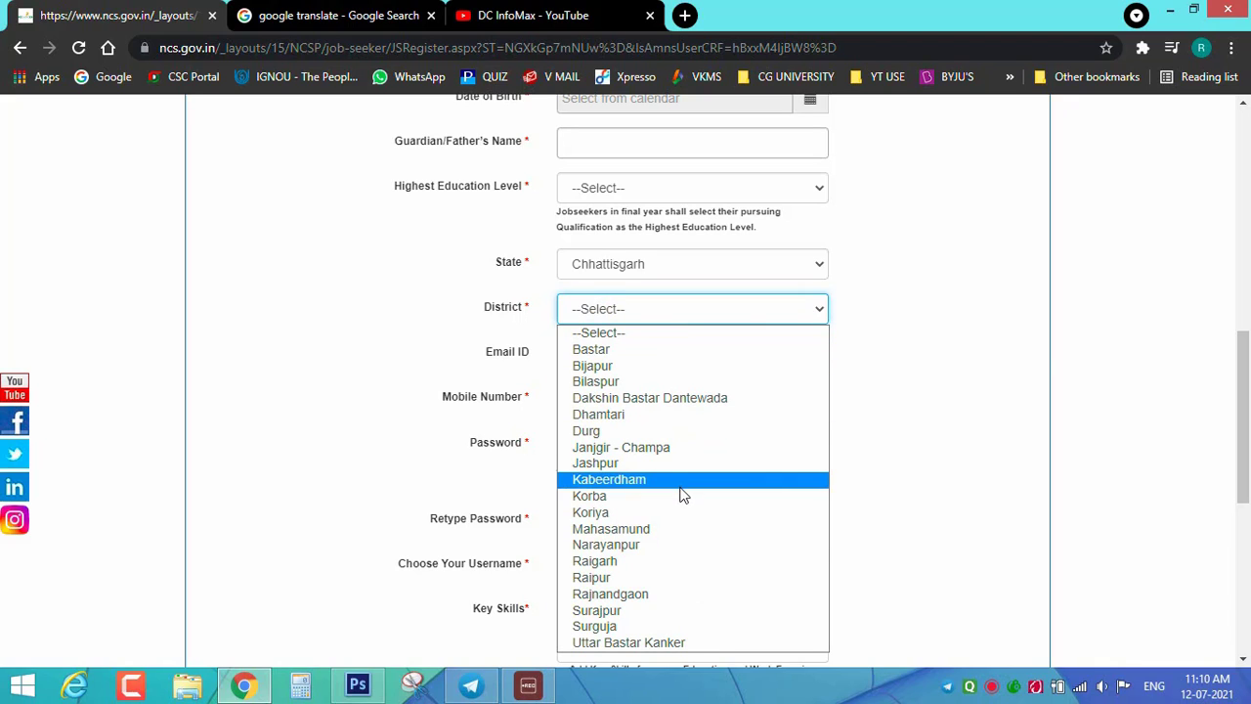
click(634, 582)
click(589, 355)
click(674, 400)
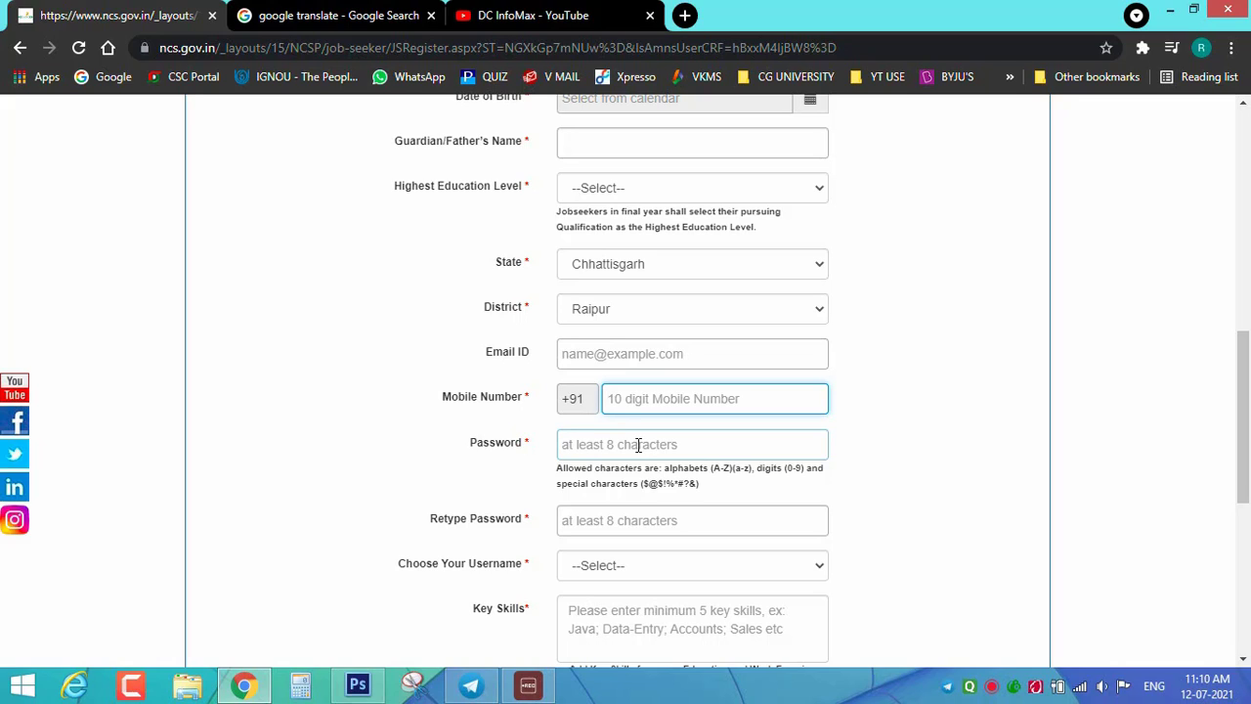
Click through the email, password and confirm password fields.
click(602, 360)
scroll(596, 415, down, 1)
scroll(596, 371, down, 1)
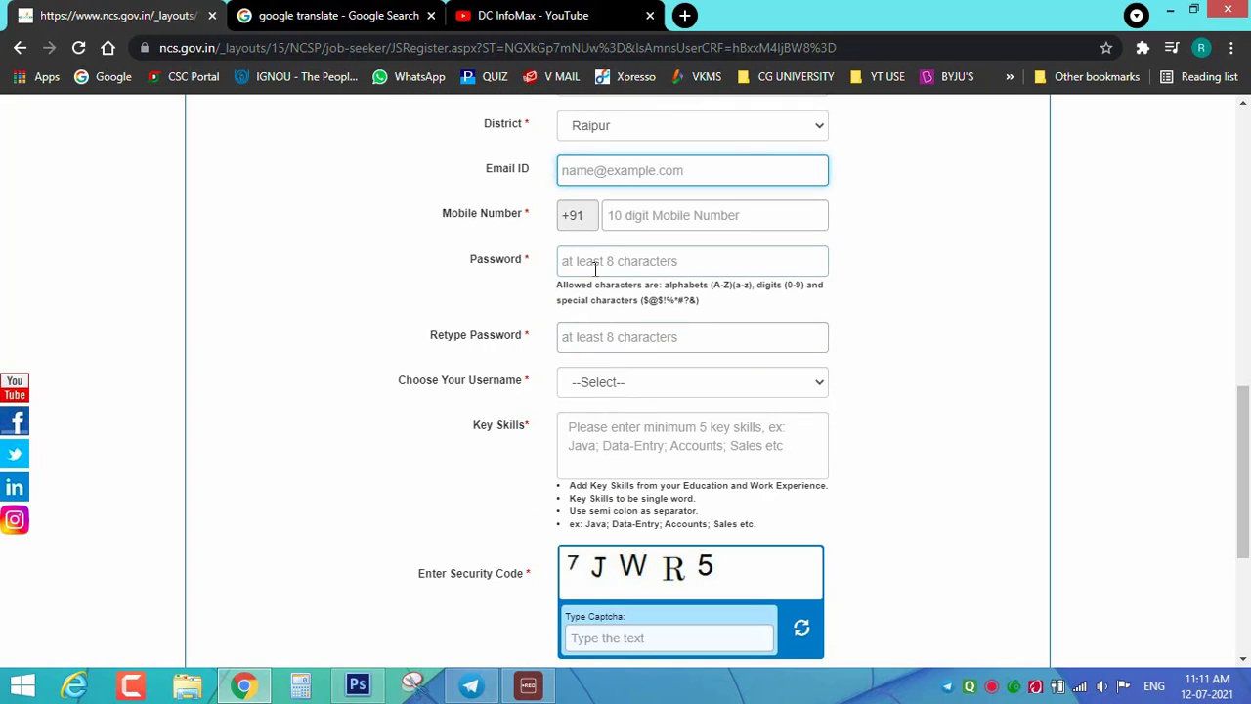
click(594, 266)
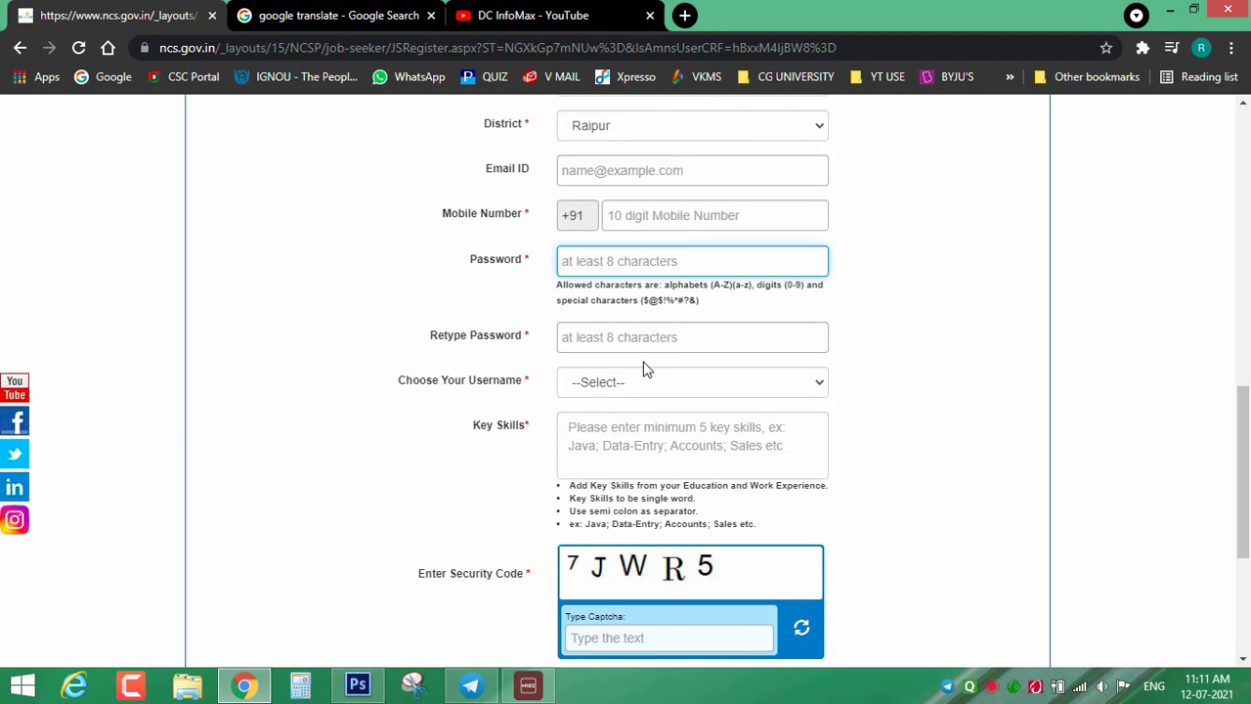
click(635, 337)
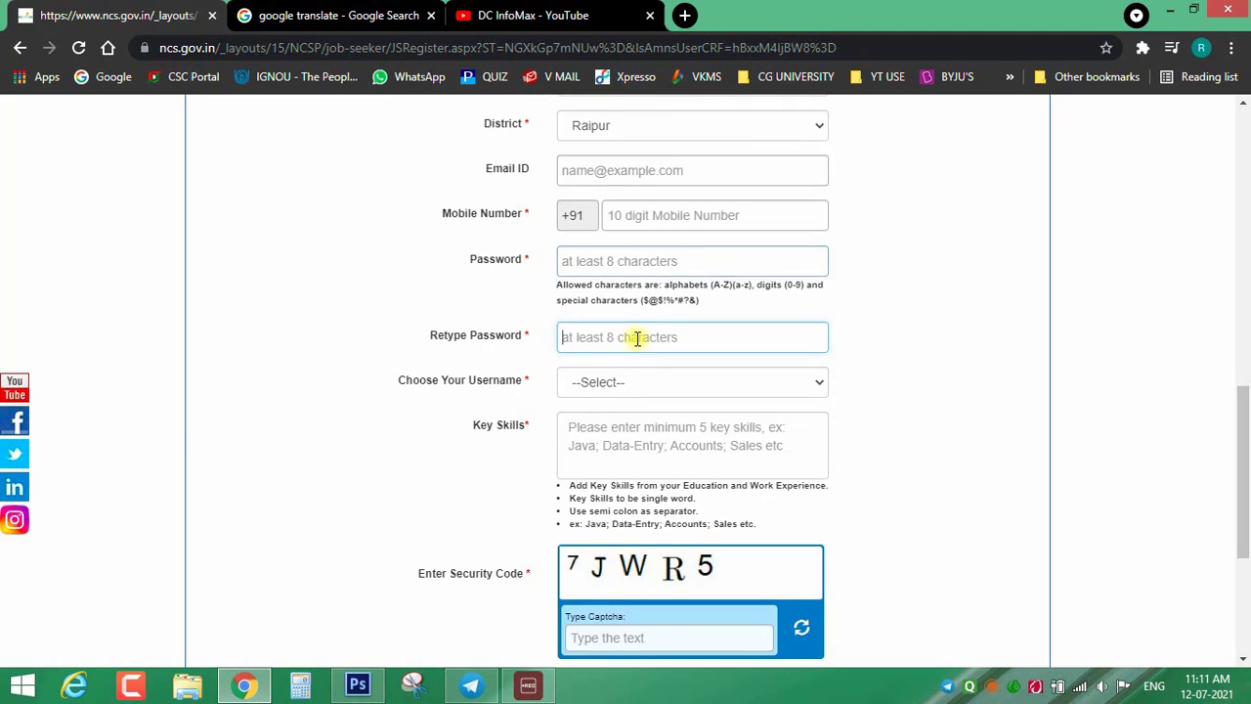
click(677, 261)
click(689, 337)
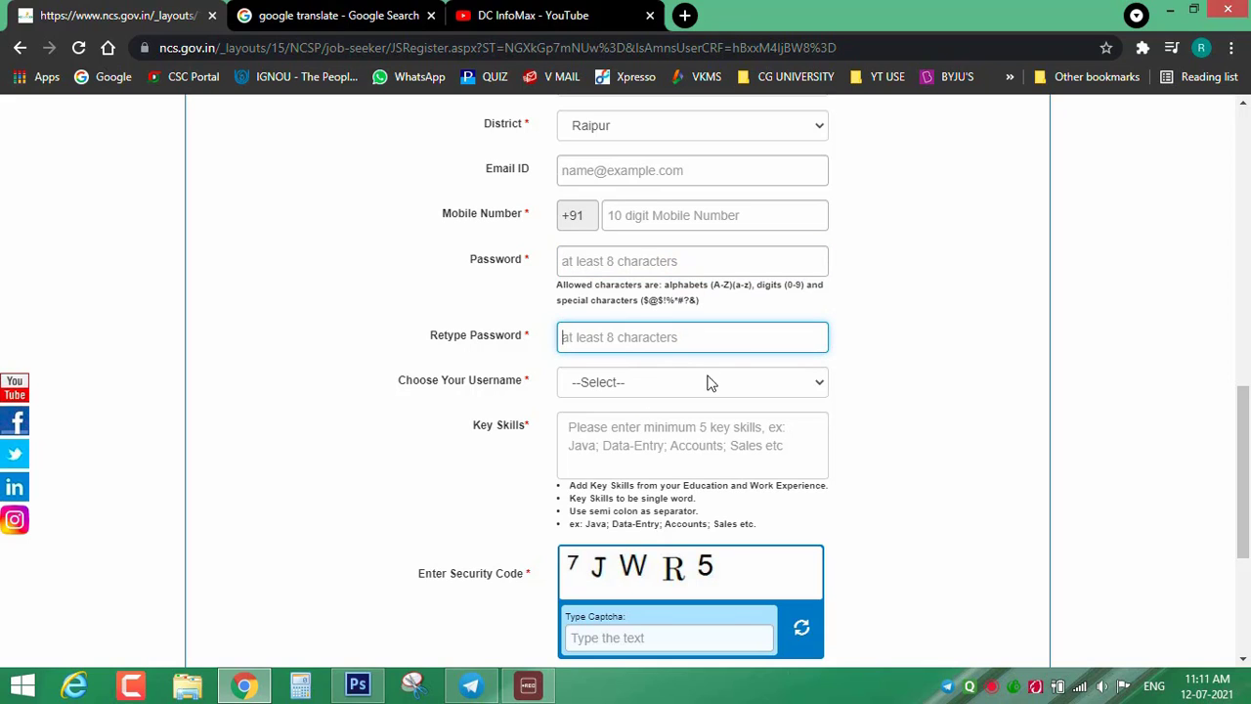
scroll(674, 400, down, 1)
Try Email and NCS ID as username type, then settle on Unique Identification(UID) Number.
click(626, 297)
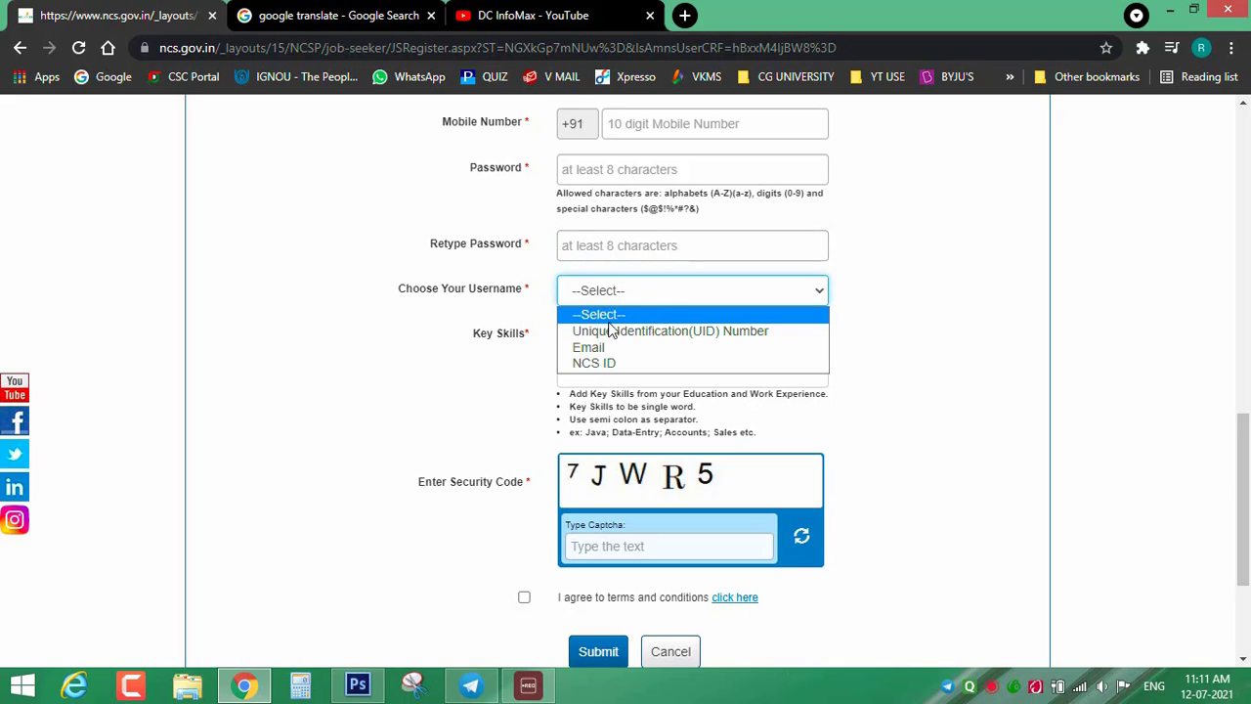
click(596, 347)
click(622, 291)
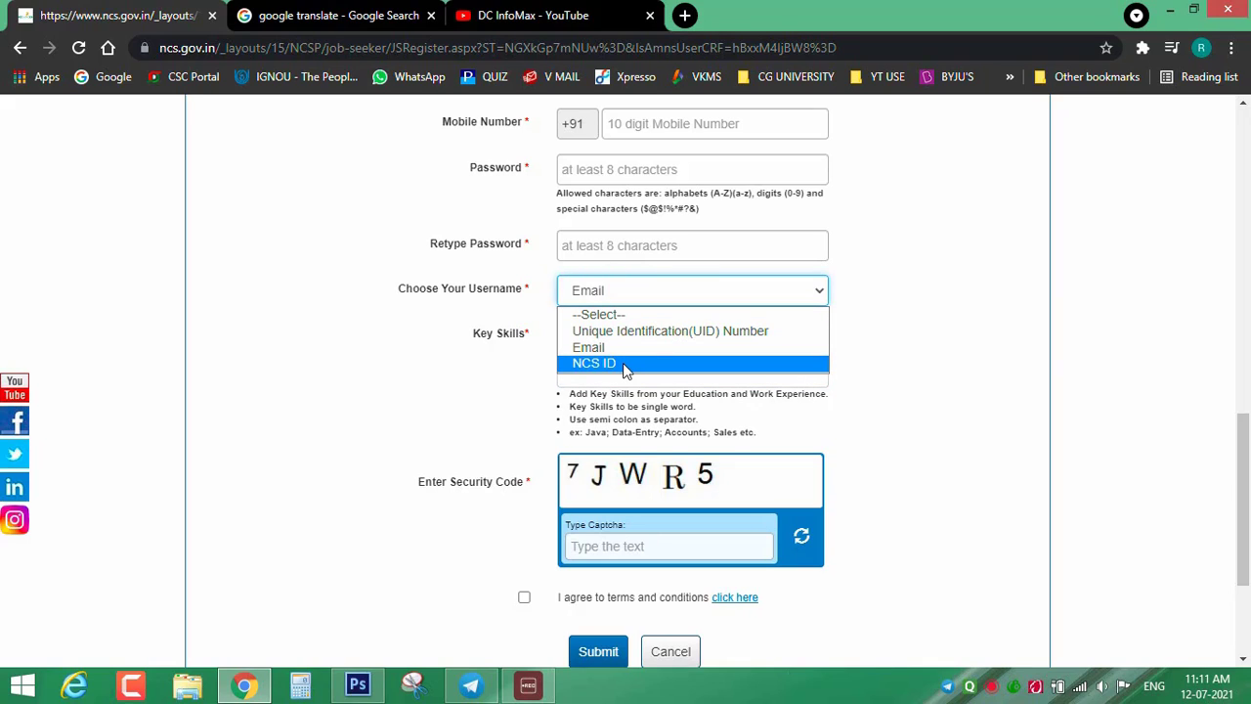
click(625, 366)
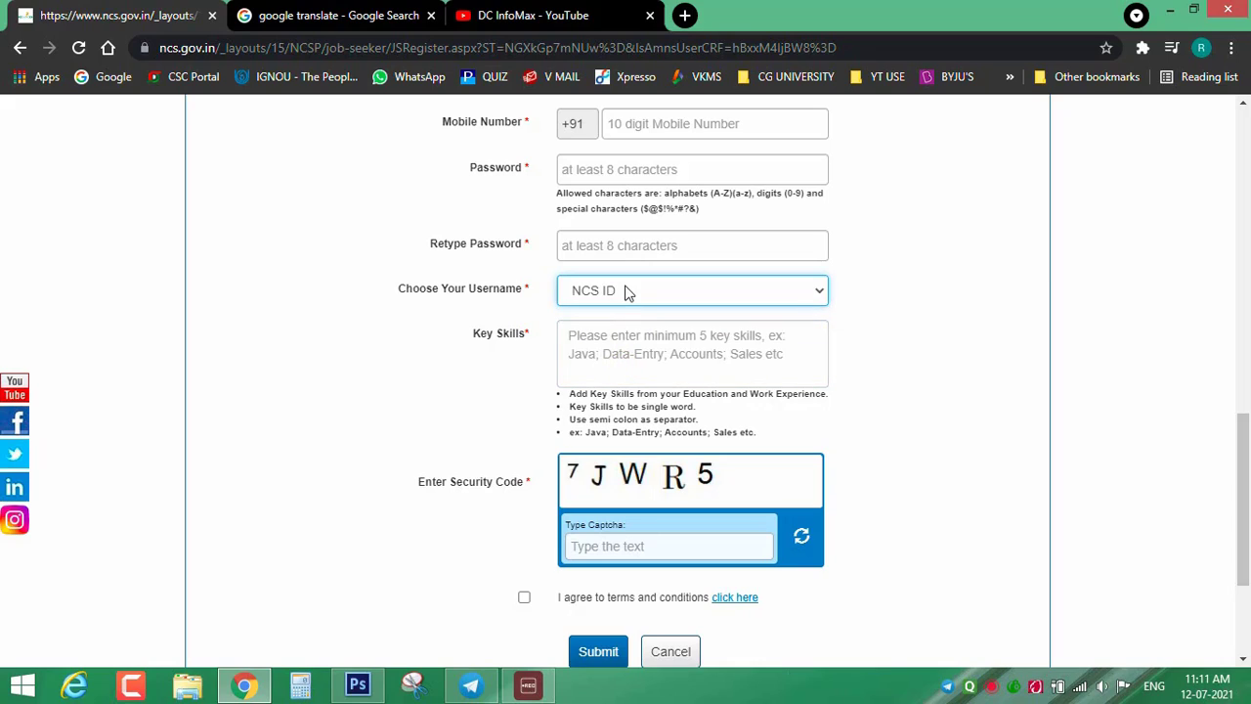
click(628, 291)
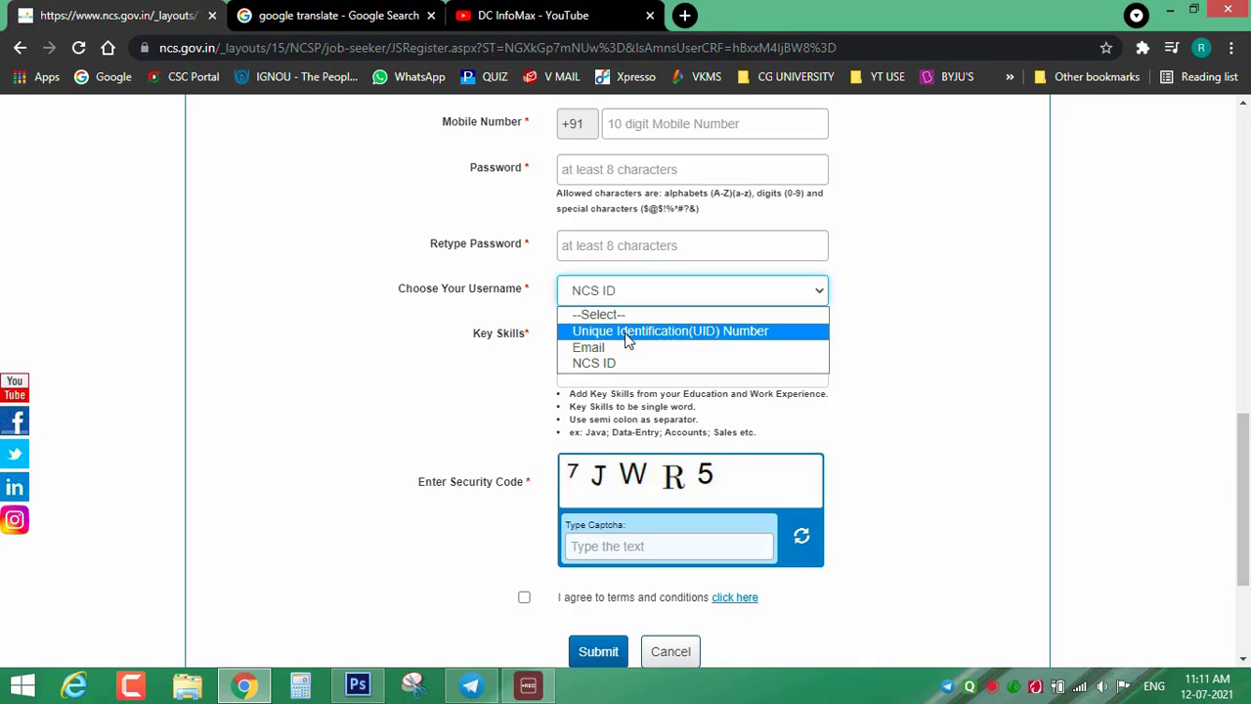
click(627, 334)
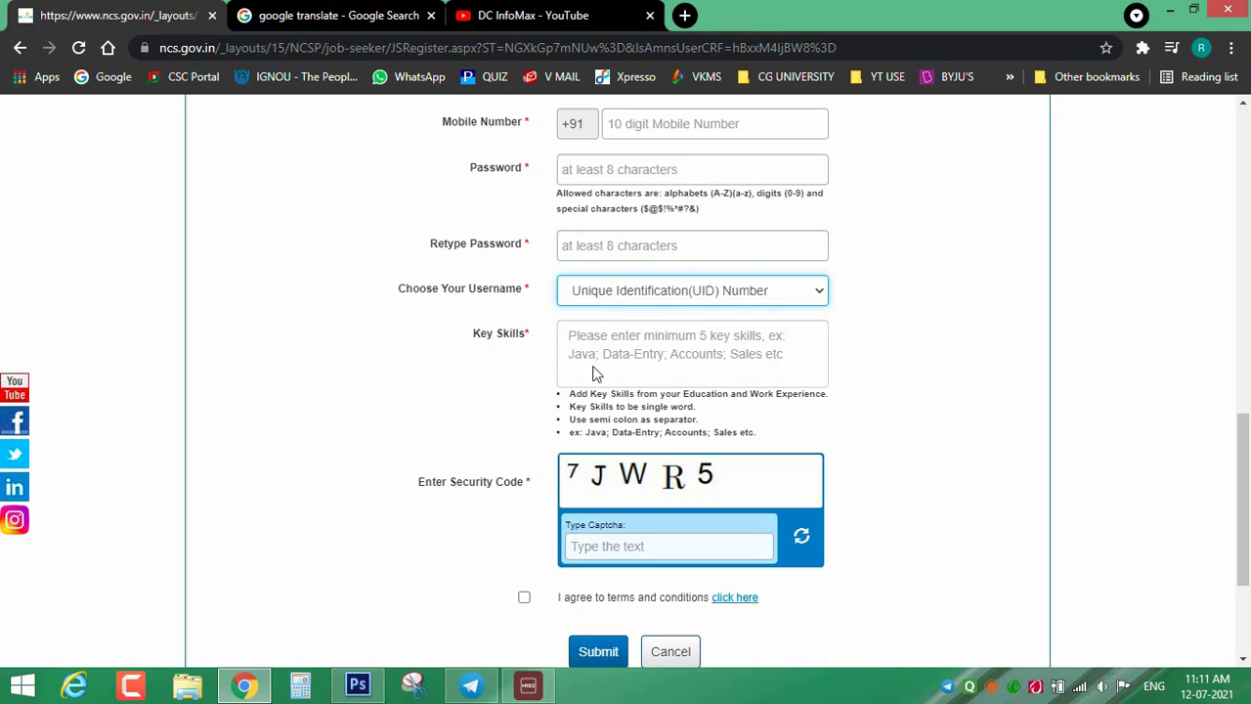
Click into Key Skills, then type the captcha into the security code box.
click(647, 350)
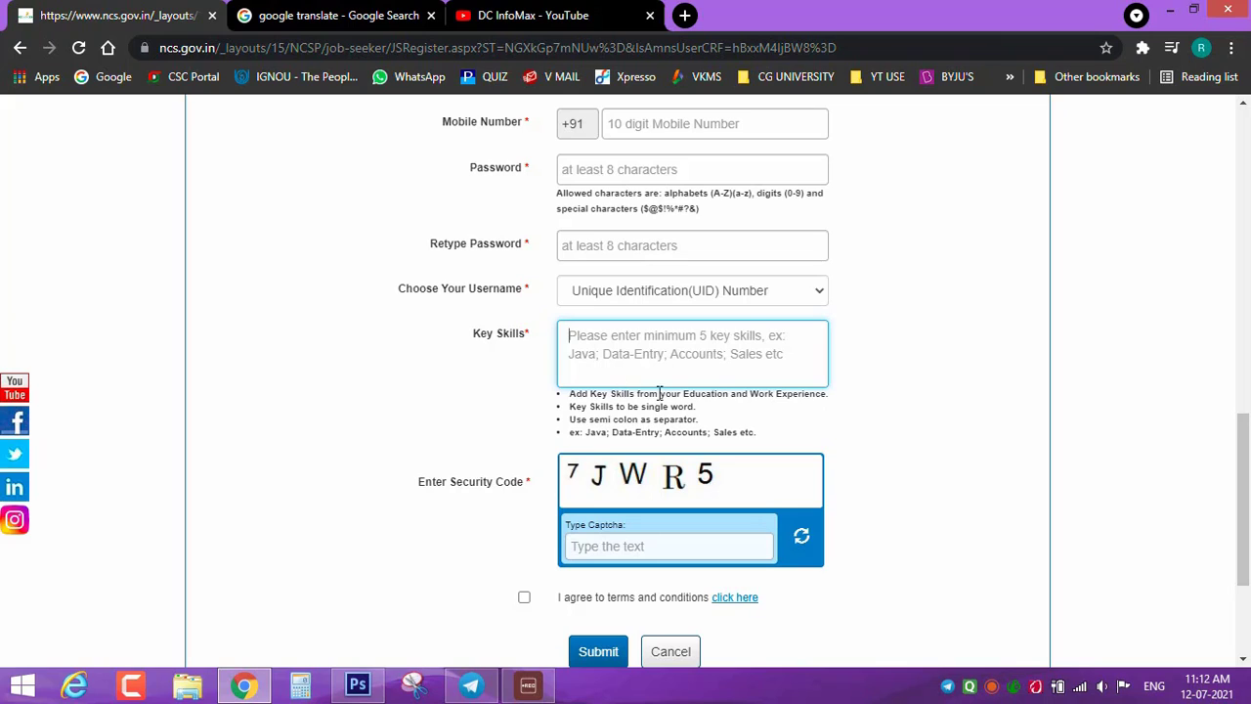
scroll(598, 420, down, 2)
click(598, 364)
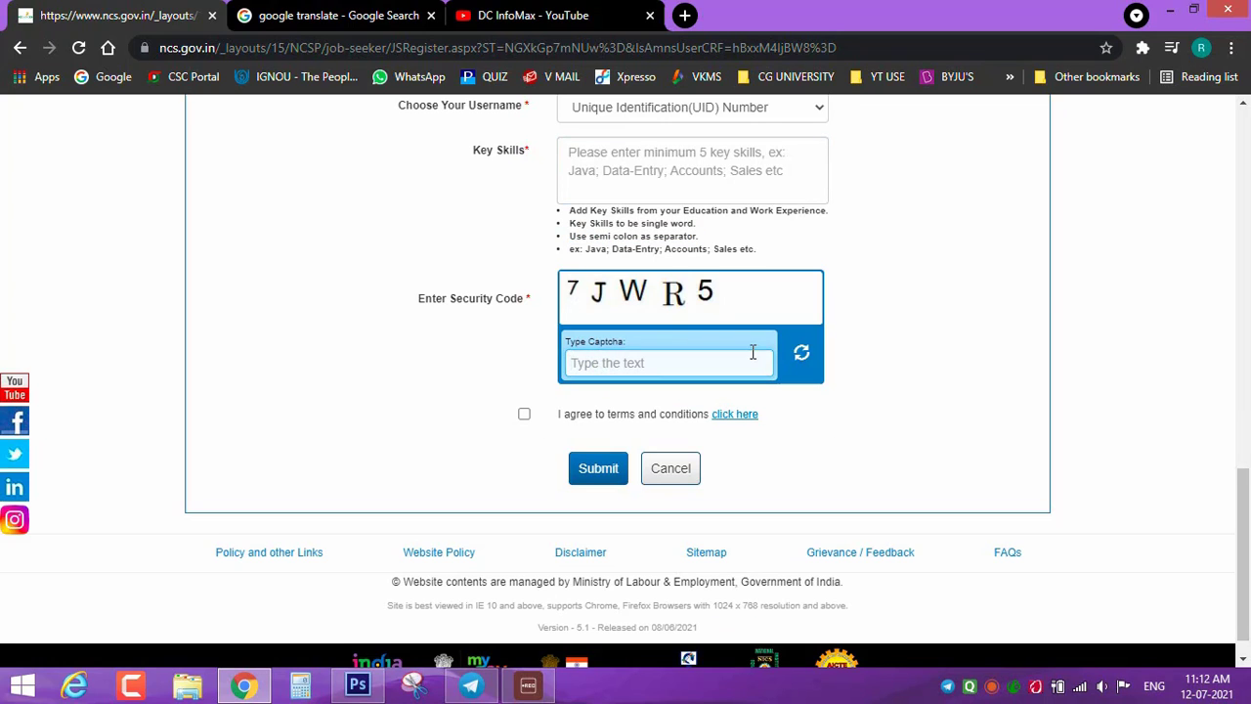
text(7)
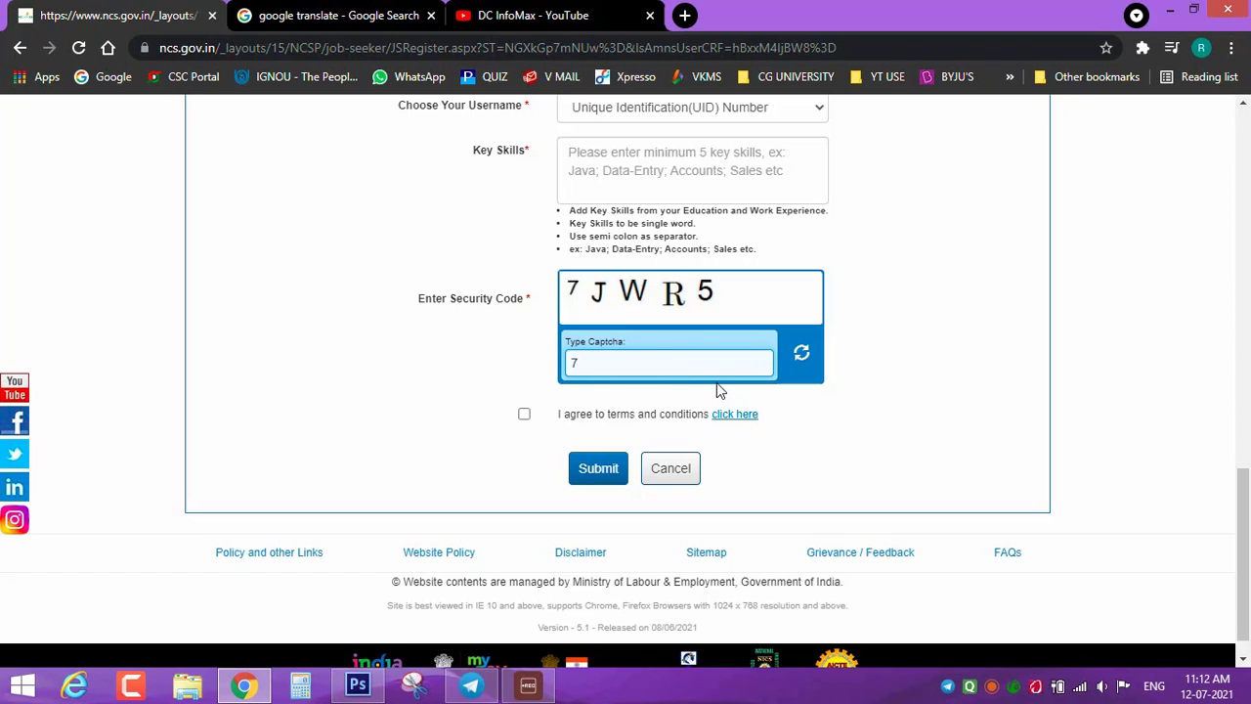
text(JWR5)
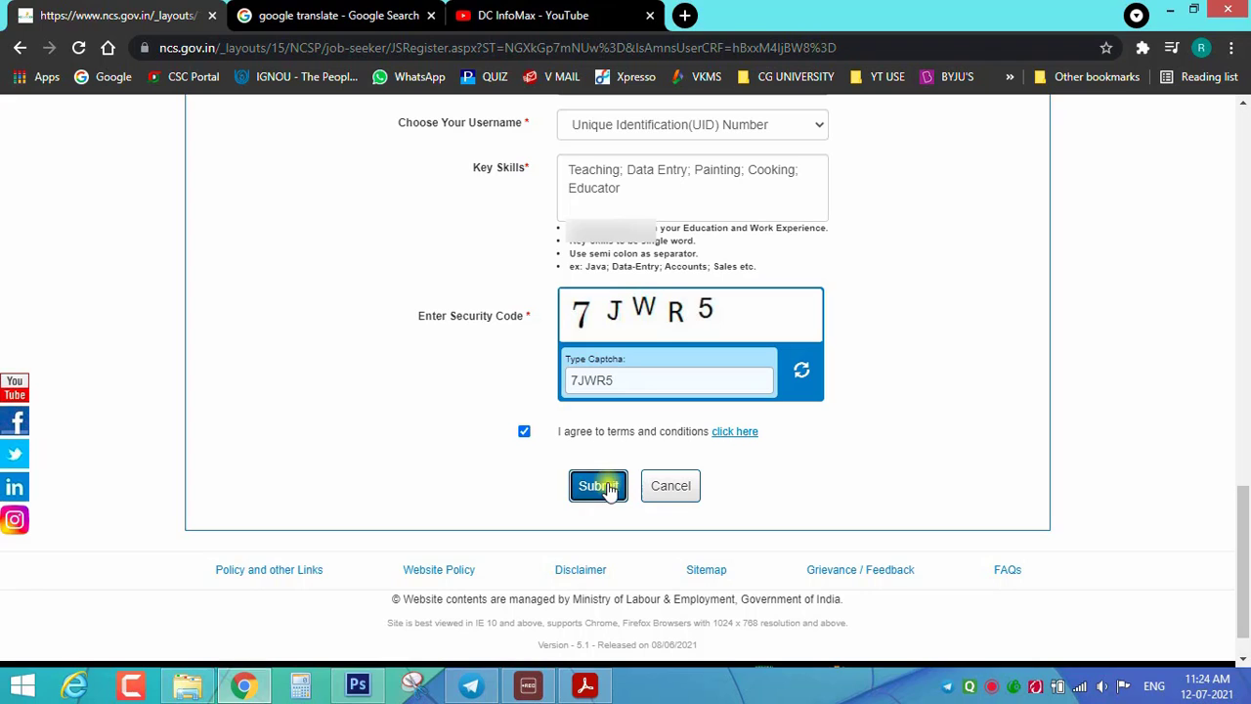
Submit the jobseeker form, enter the OTP in the verification code field and verify it.
click(610, 491)
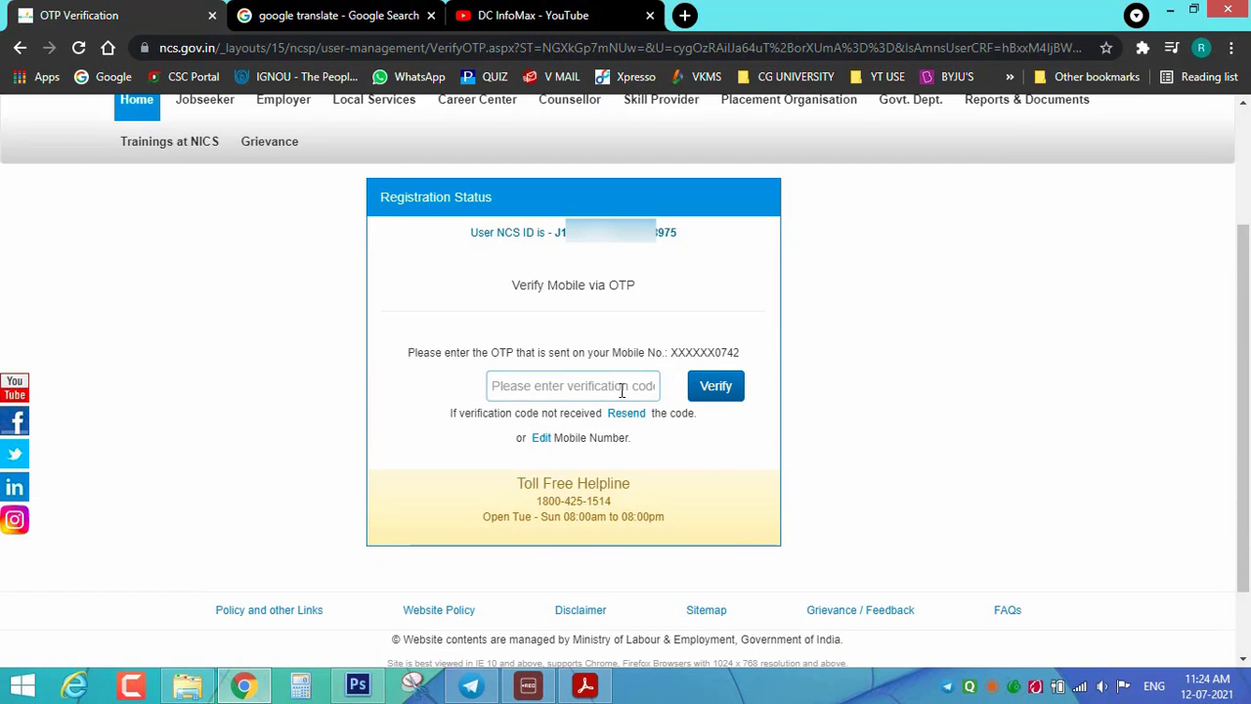
click(590, 387)
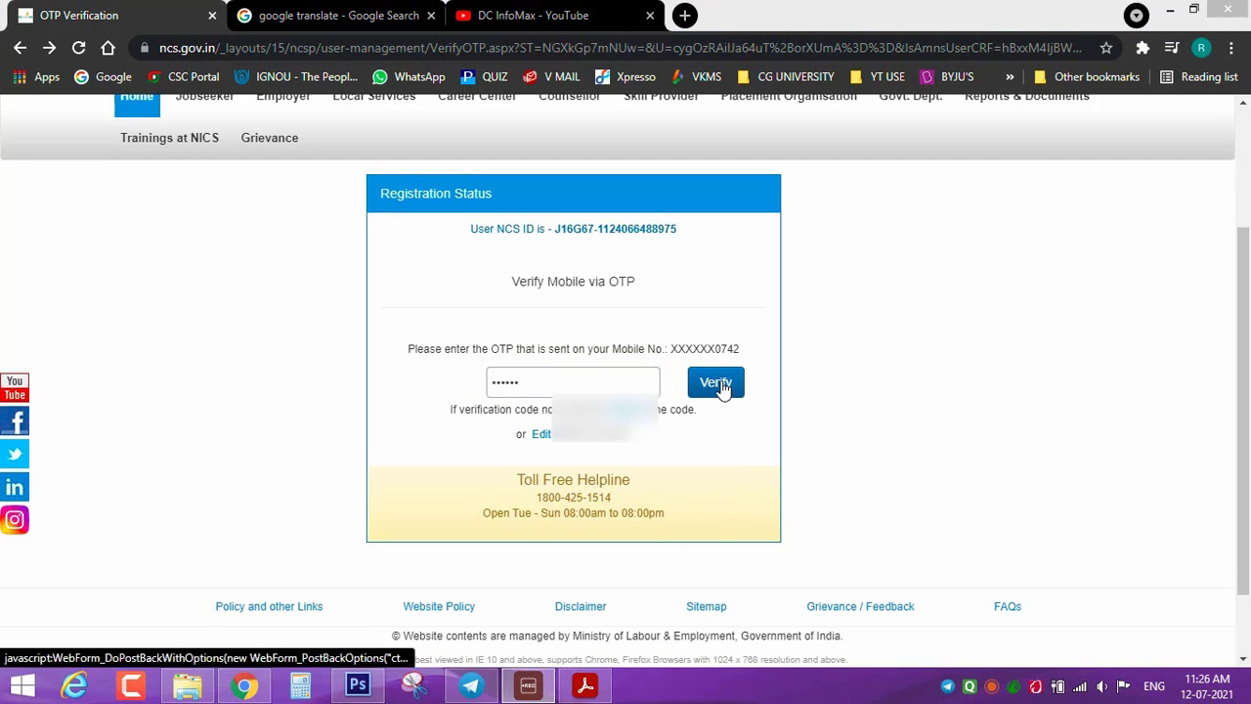
click(723, 388)
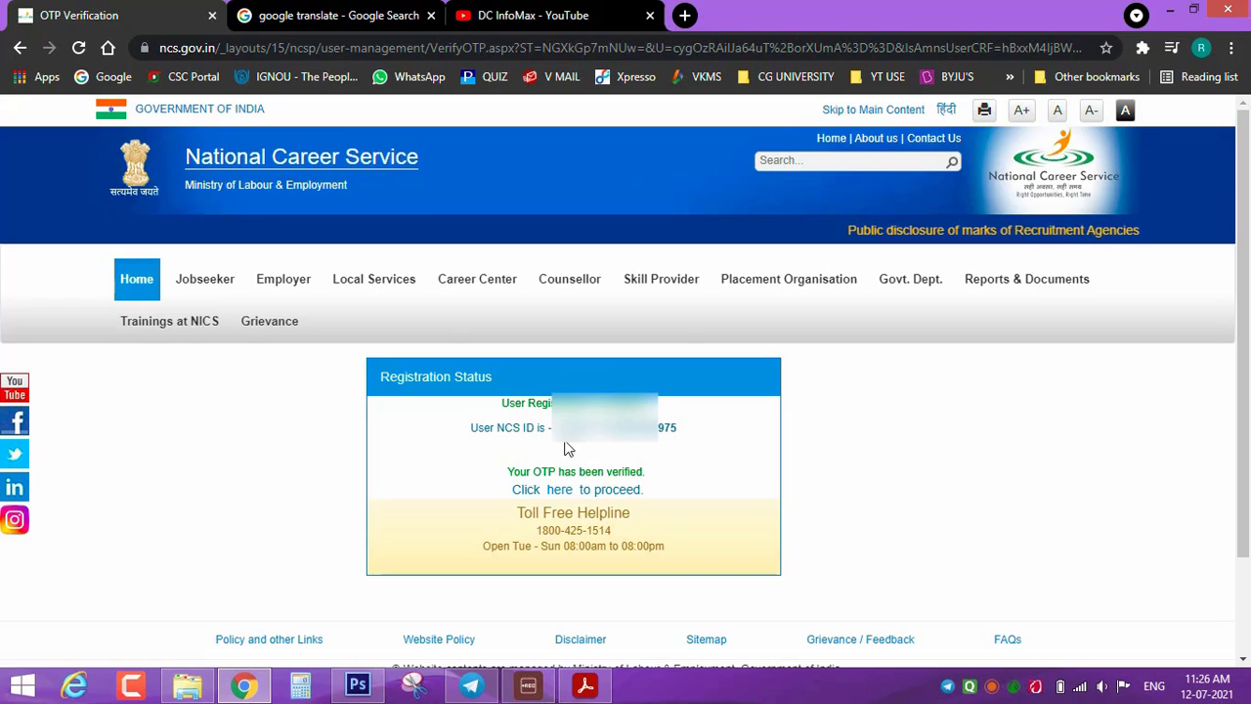
Select the issued NCS ID on the status page and copy it via the right-click menu.
double_click(666, 429)
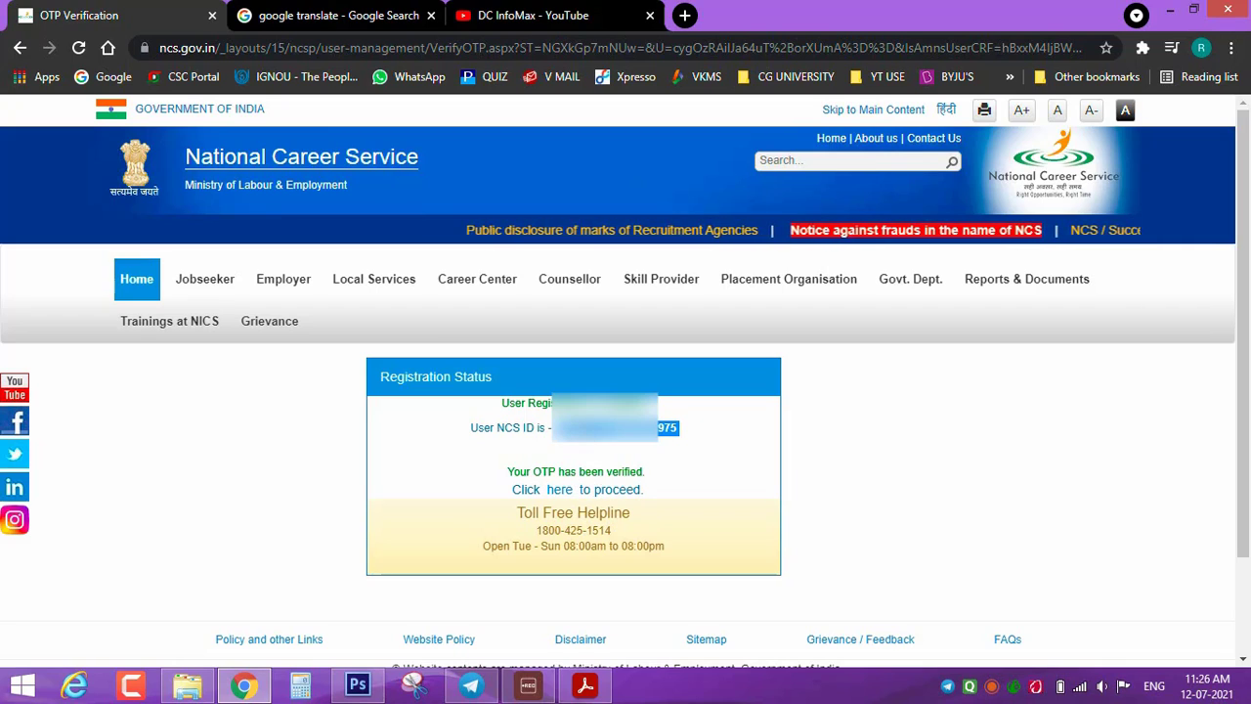
right_click(580, 428)
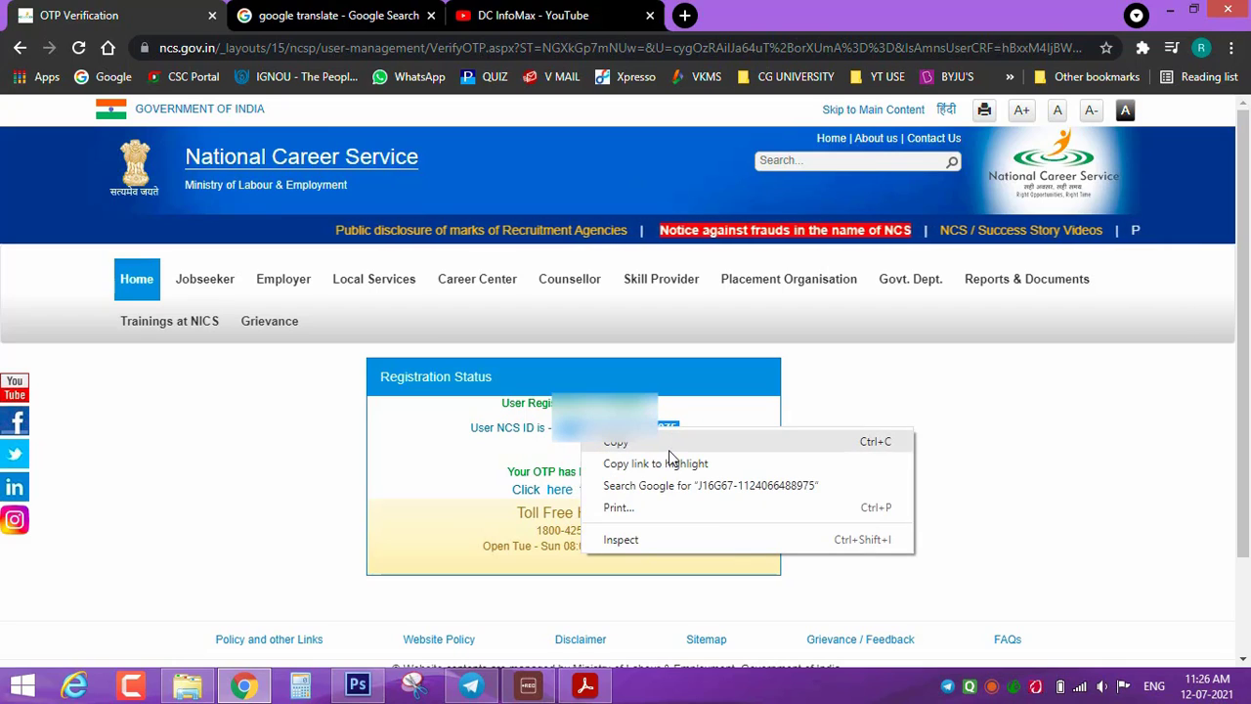
click(664, 445)
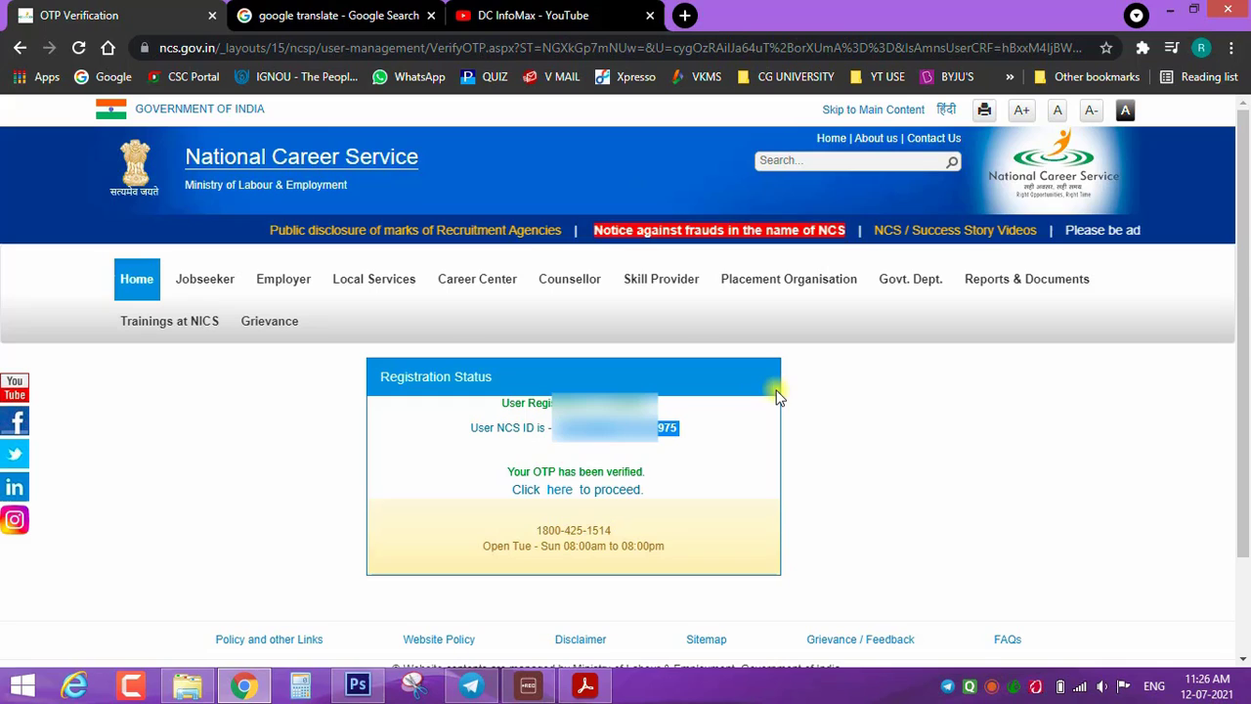
Follow the 'here' link to login, enter the username and password, and sign in.
click(562, 500)
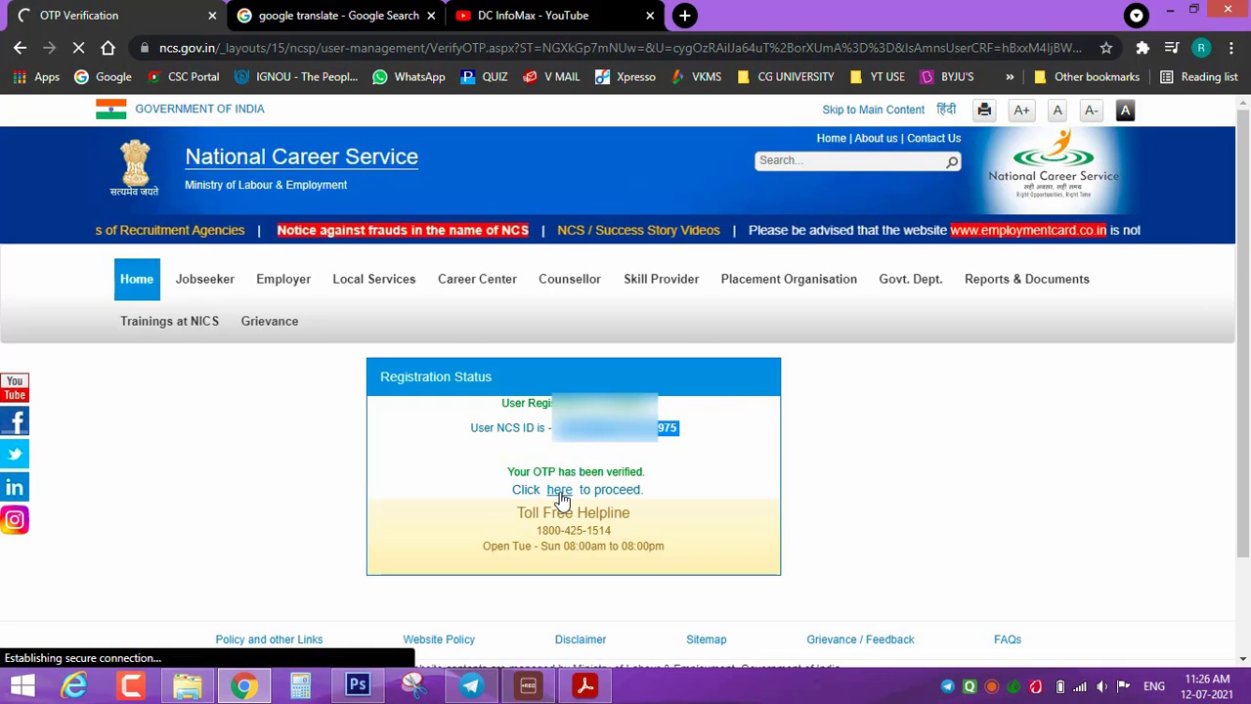
click(551, 497)
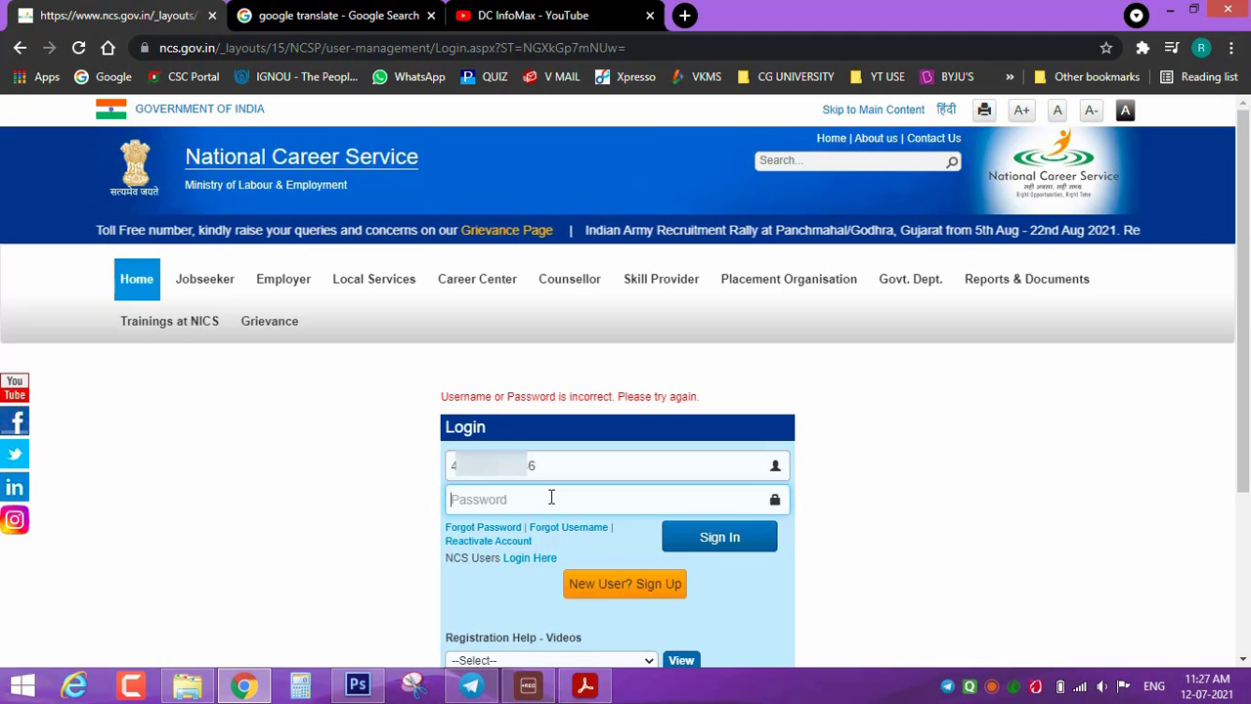
click(551, 496)
click(581, 475)
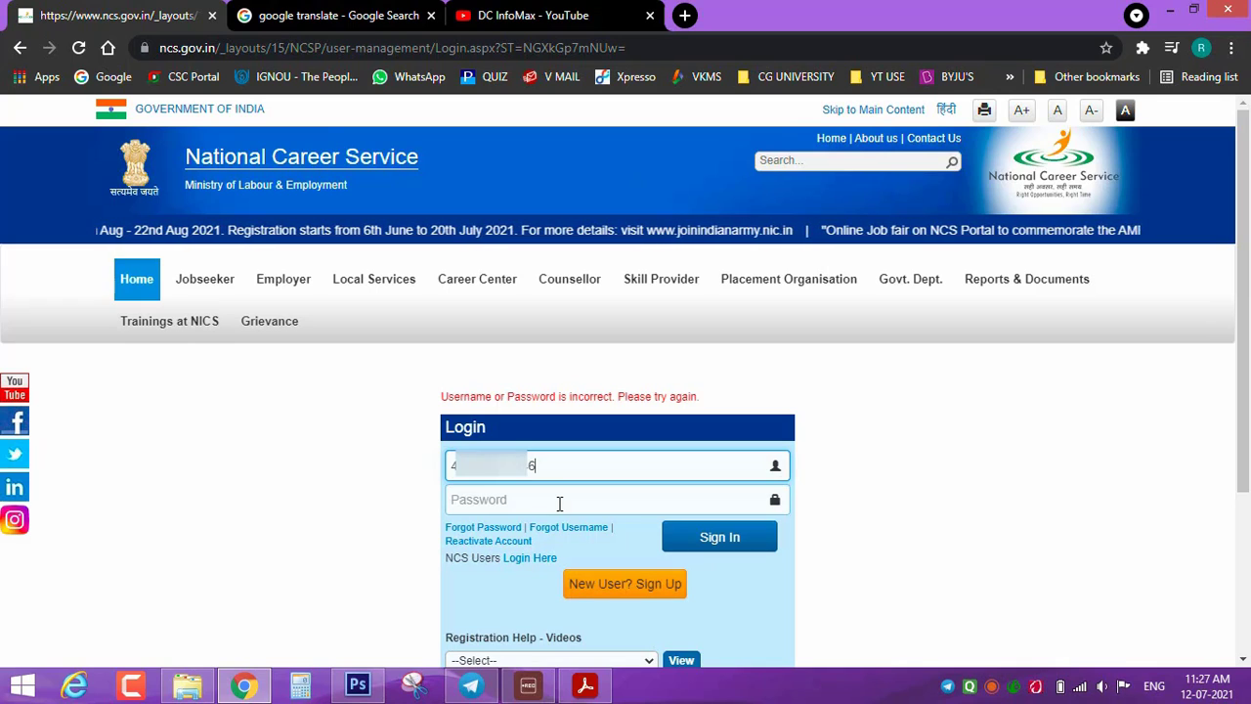
click(559, 502)
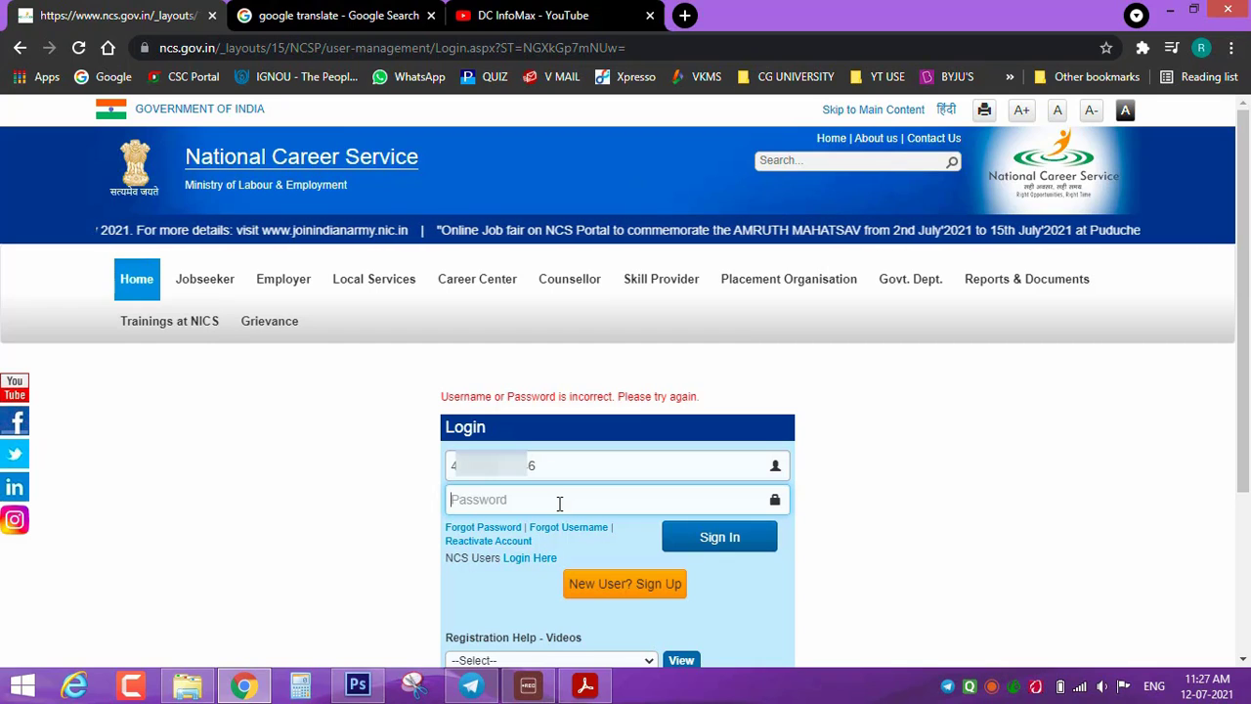
text(a)
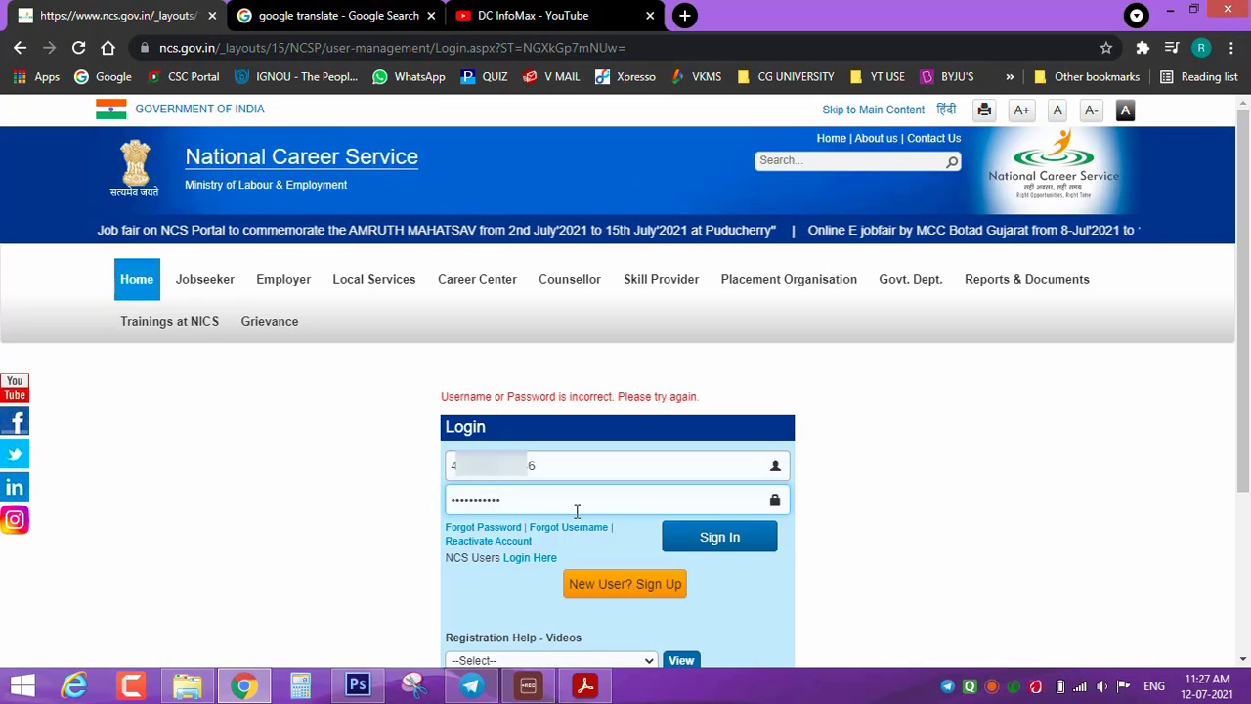
click(690, 540)
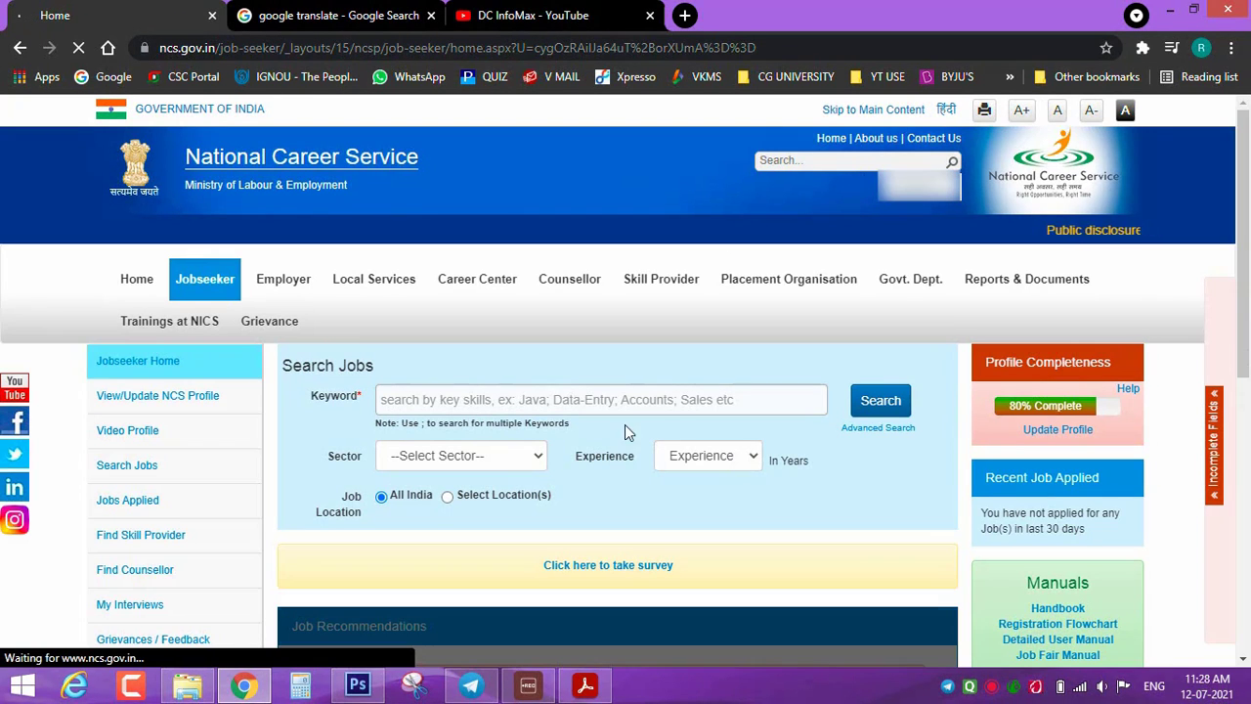
drag(1244, 205, 1244, 282)
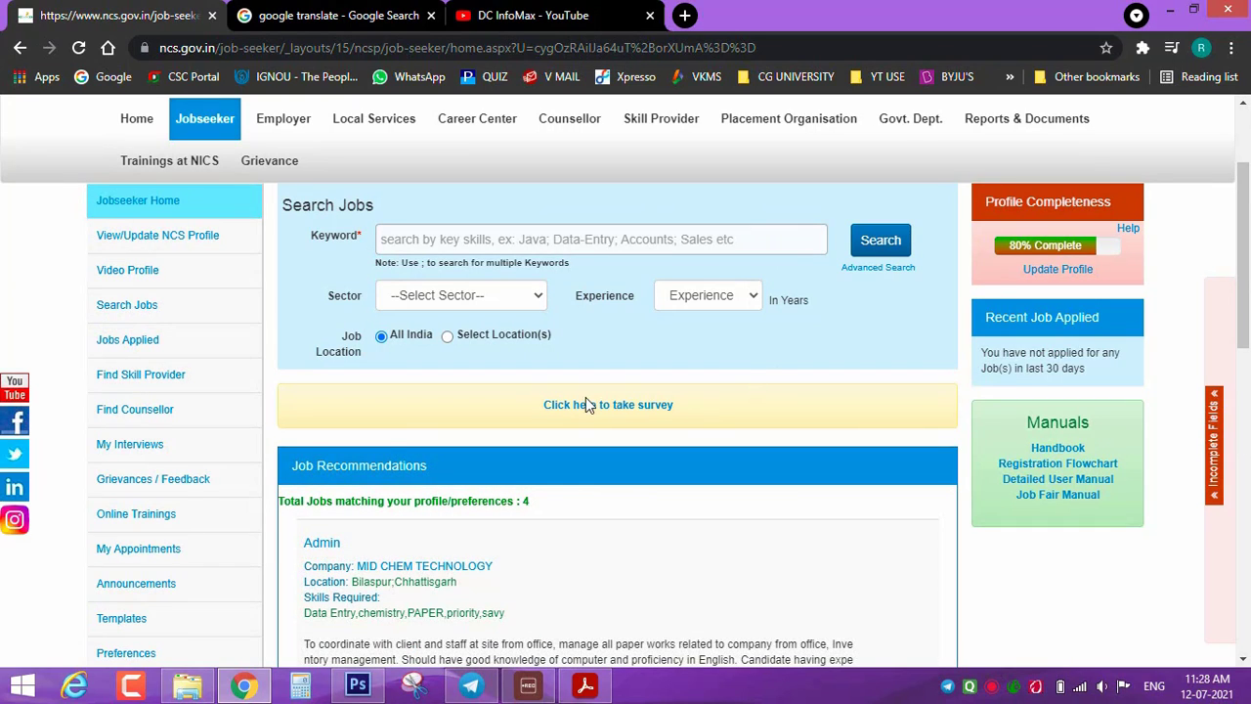
scroll(585, 404, down, 1)
scroll(573, 410, down, 1)
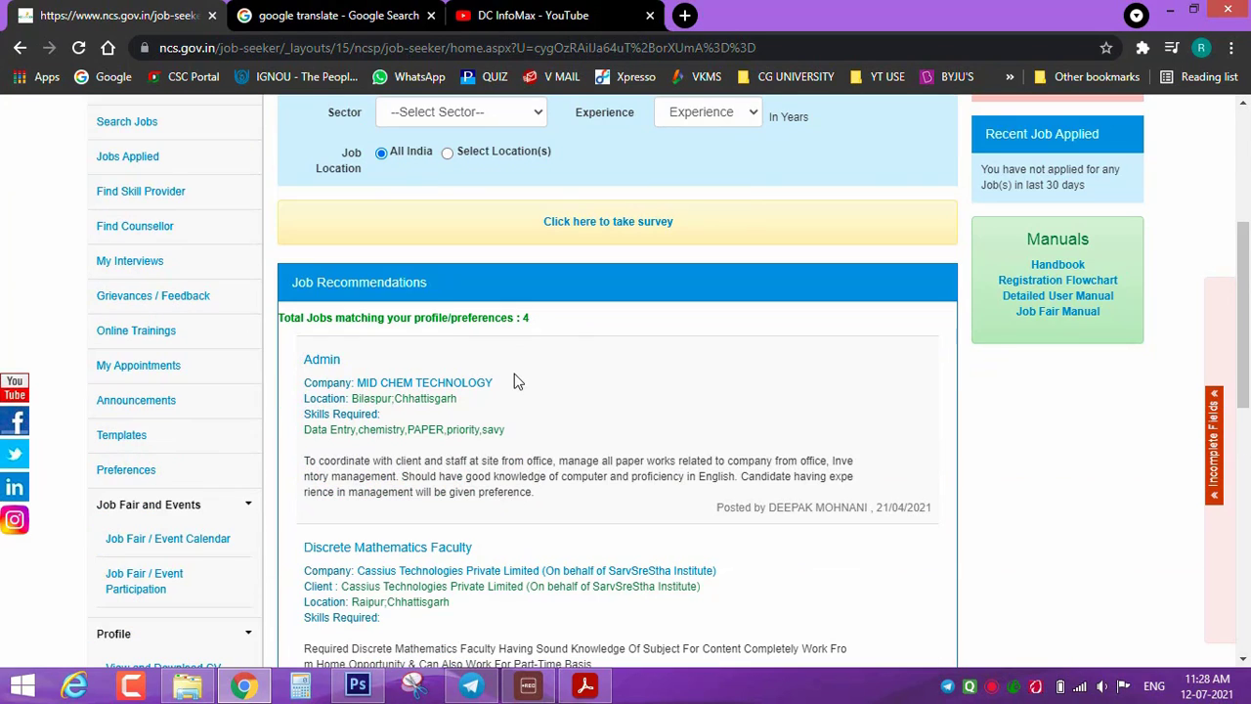
scroll(386, 384, down, 1)
scroll(381, 391, down, 1)
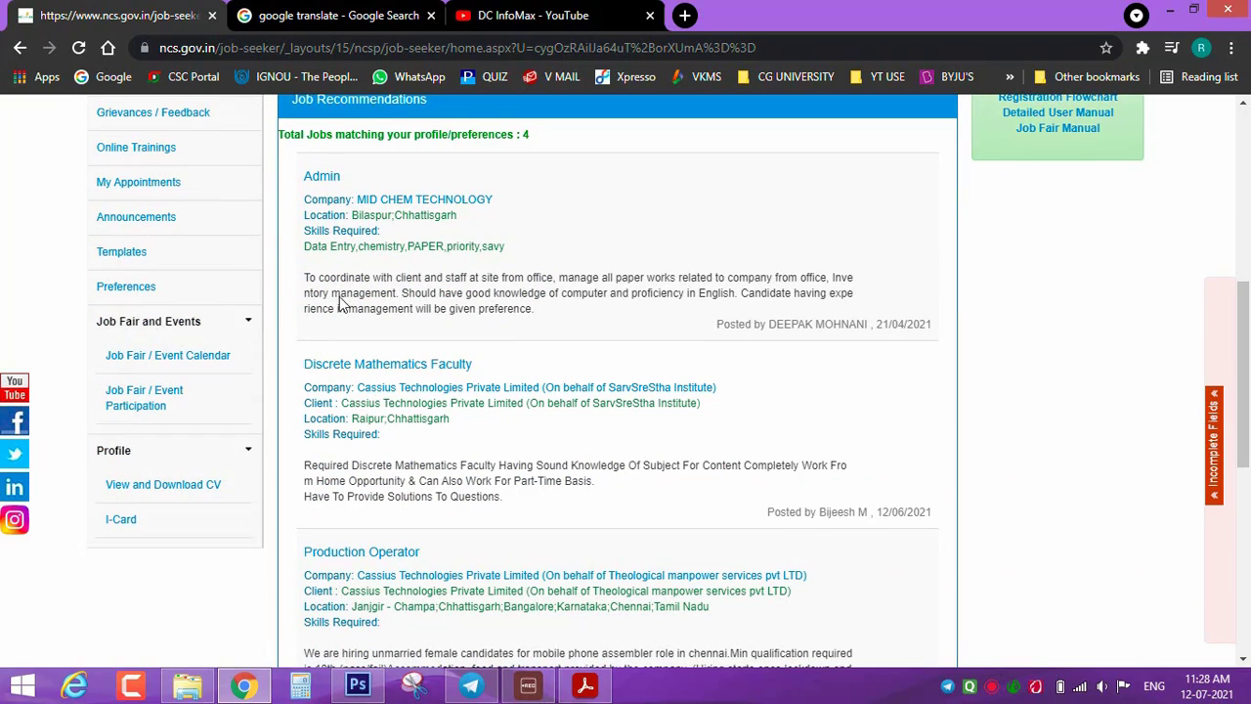
scroll(442, 245, down, 1)
scroll(384, 176, up, 1)
scroll(479, 254, down, 1)
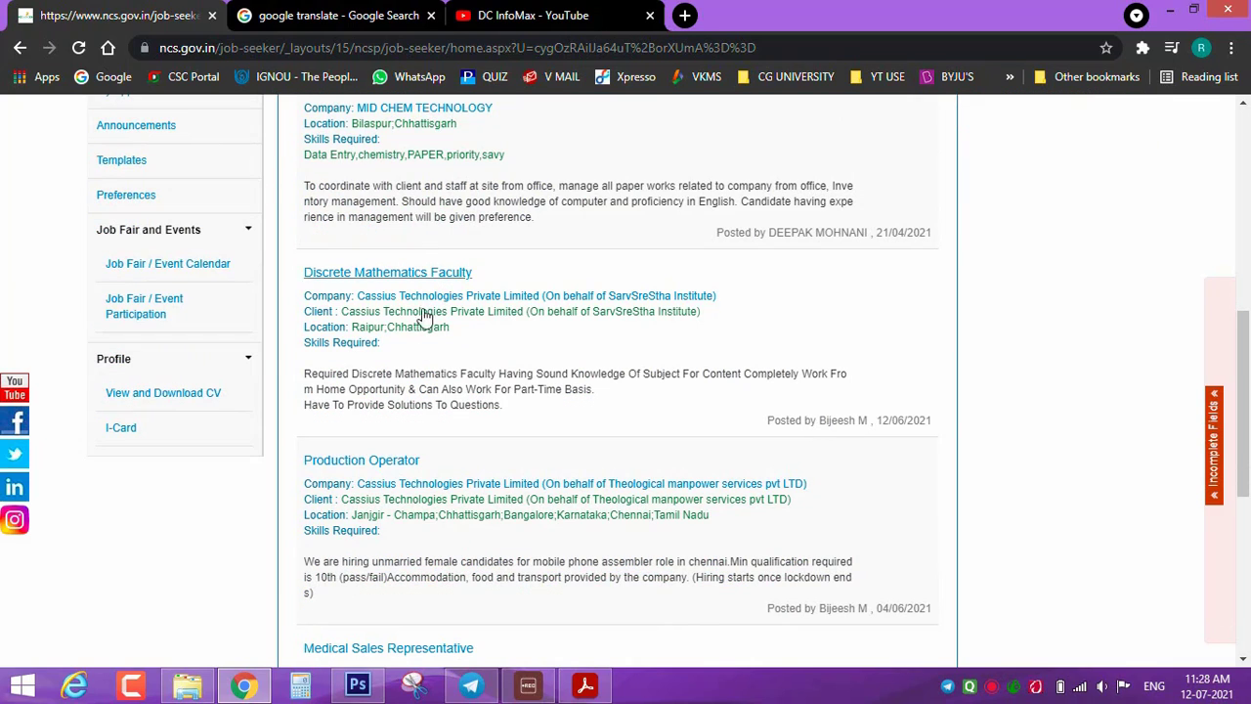
scroll(458, 387, down, 1)
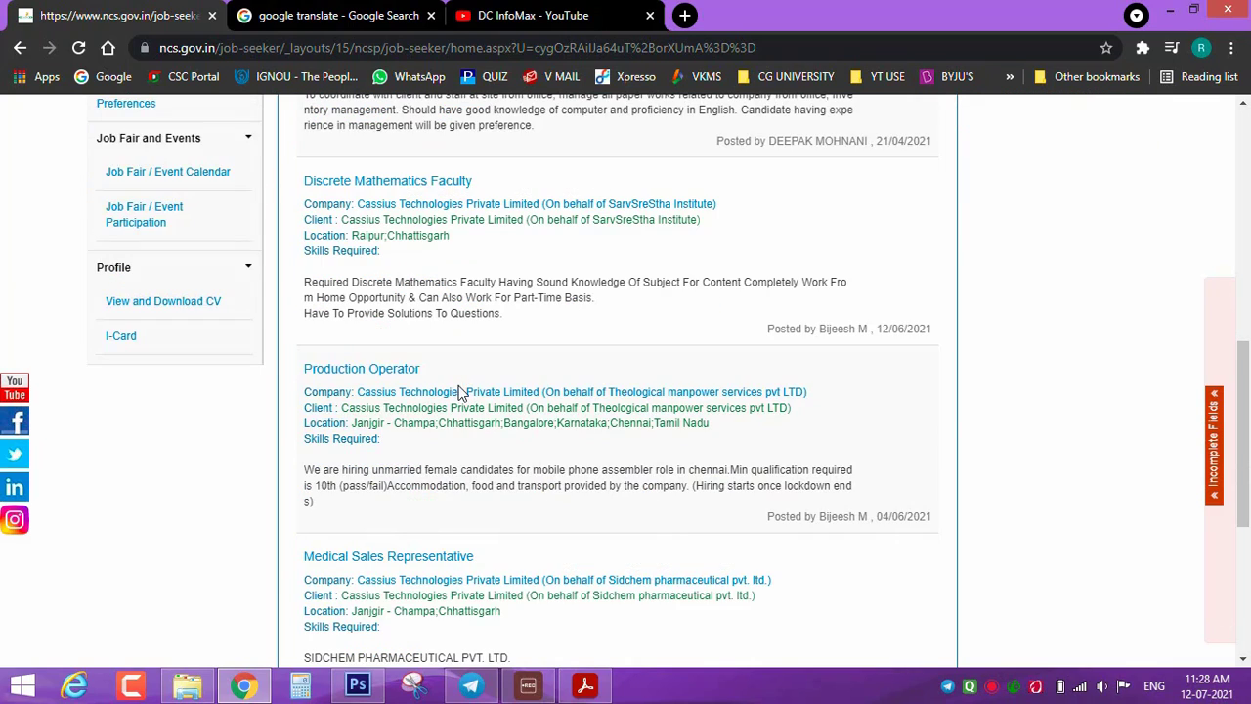
scroll(458, 386, down, 1)
scroll(459, 391, down, 1)
scroll(537, 400, up, 5)
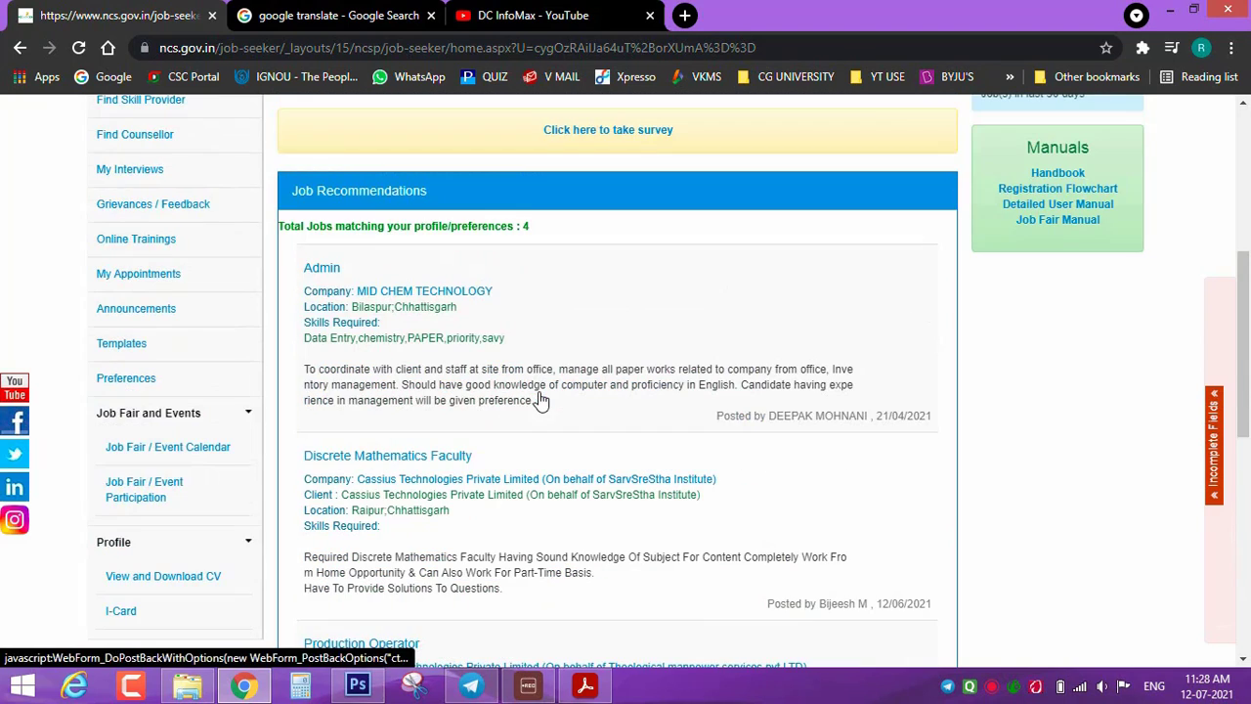
scroll(538, 398, up, 2)
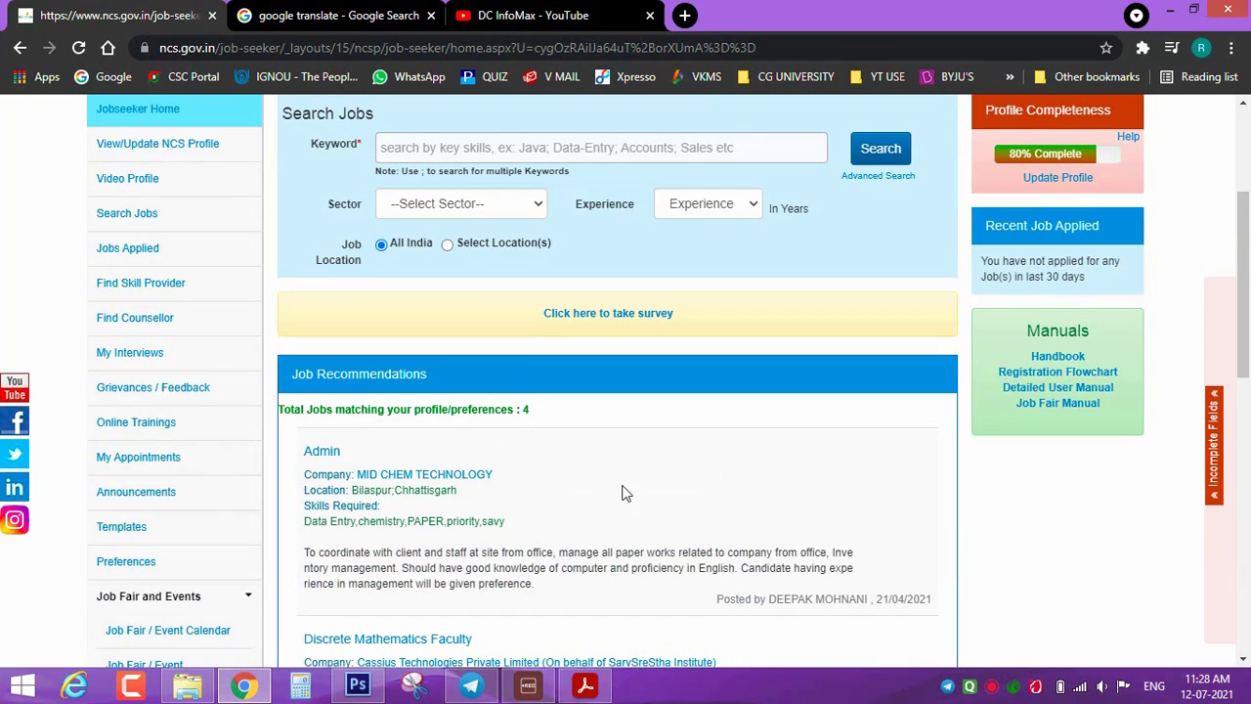
scroll(645, 469, up, 1)
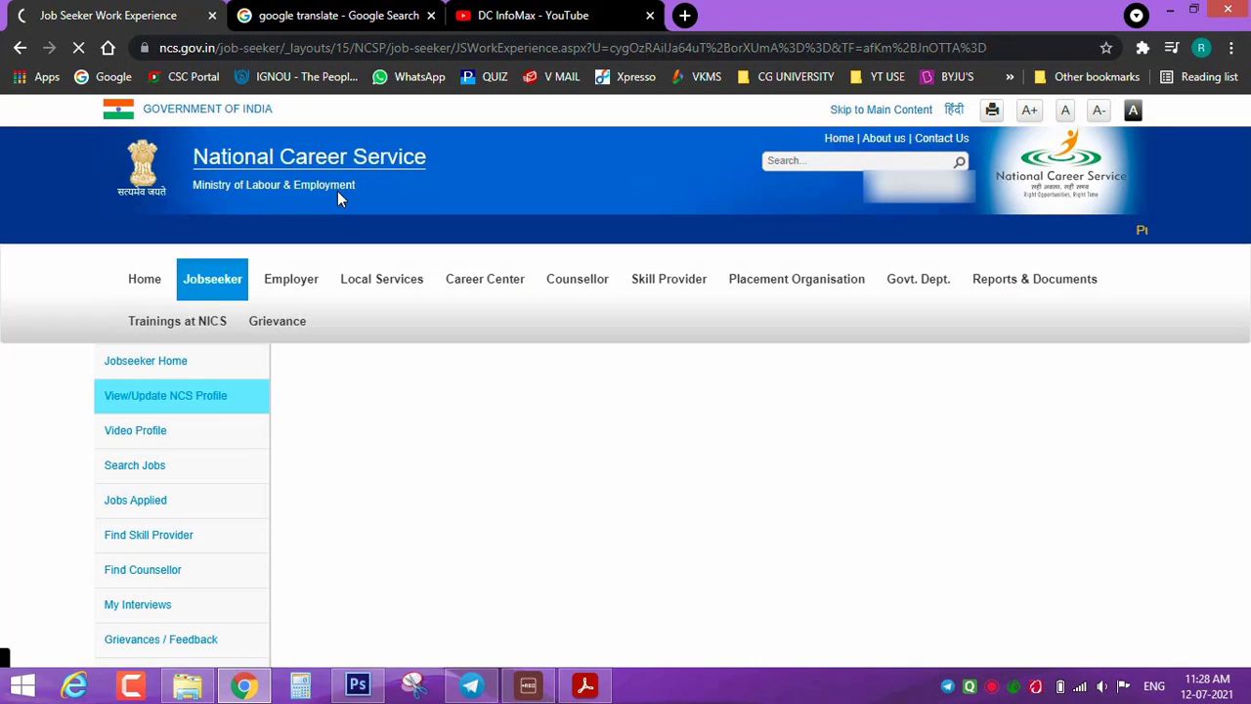
Complete the Key Skills entry on the work experience form.
scroll(528, 452, down, 2)
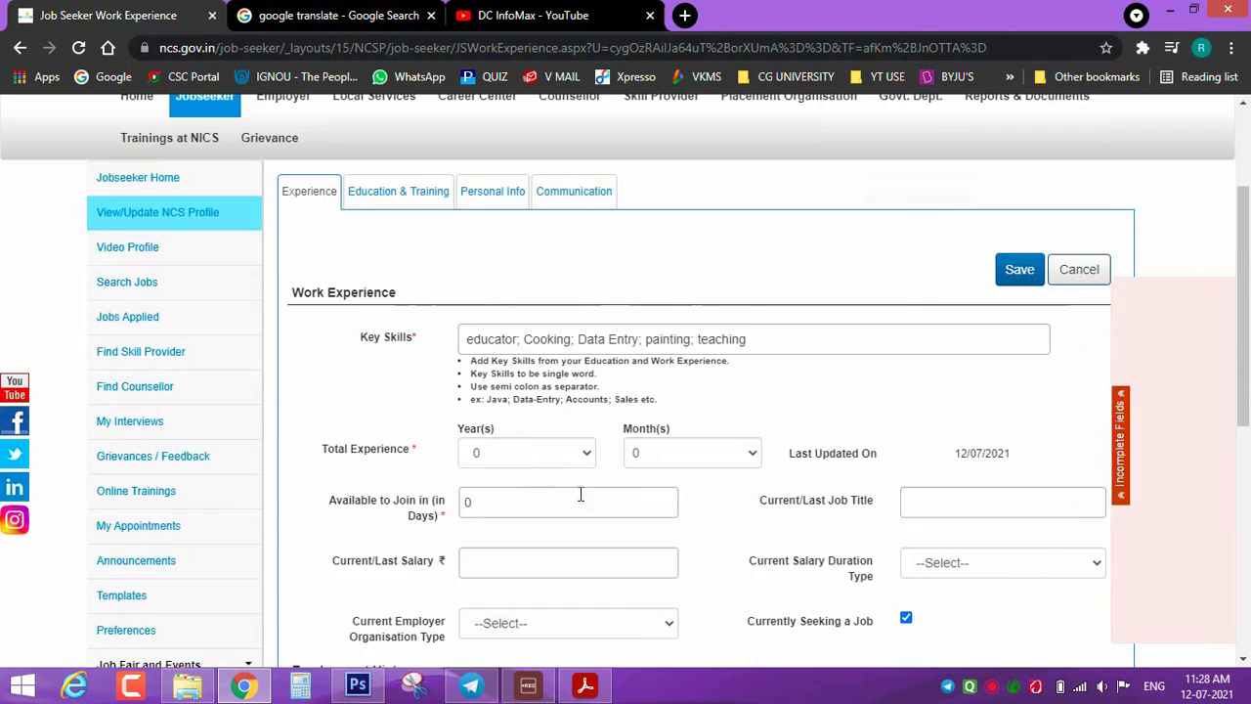
click(771, 343)
text(;)
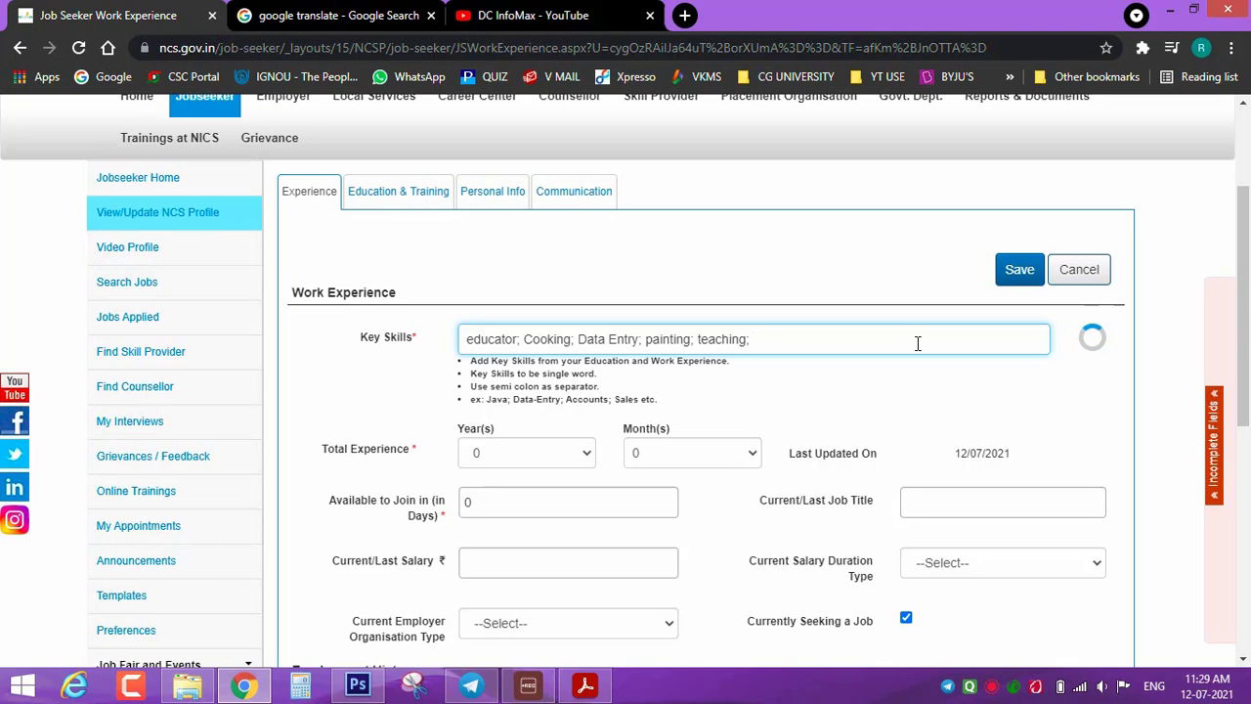
scroll(916, 342, down, 1)
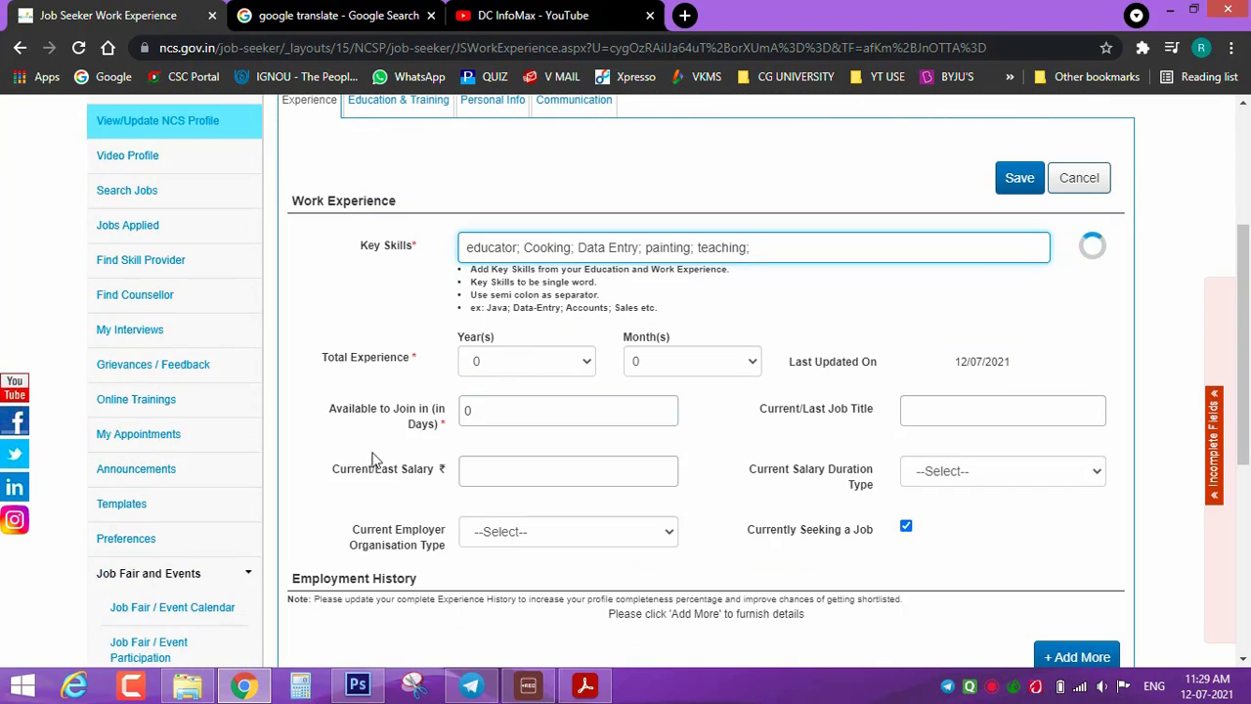
scroll(669, 363, up, 2)
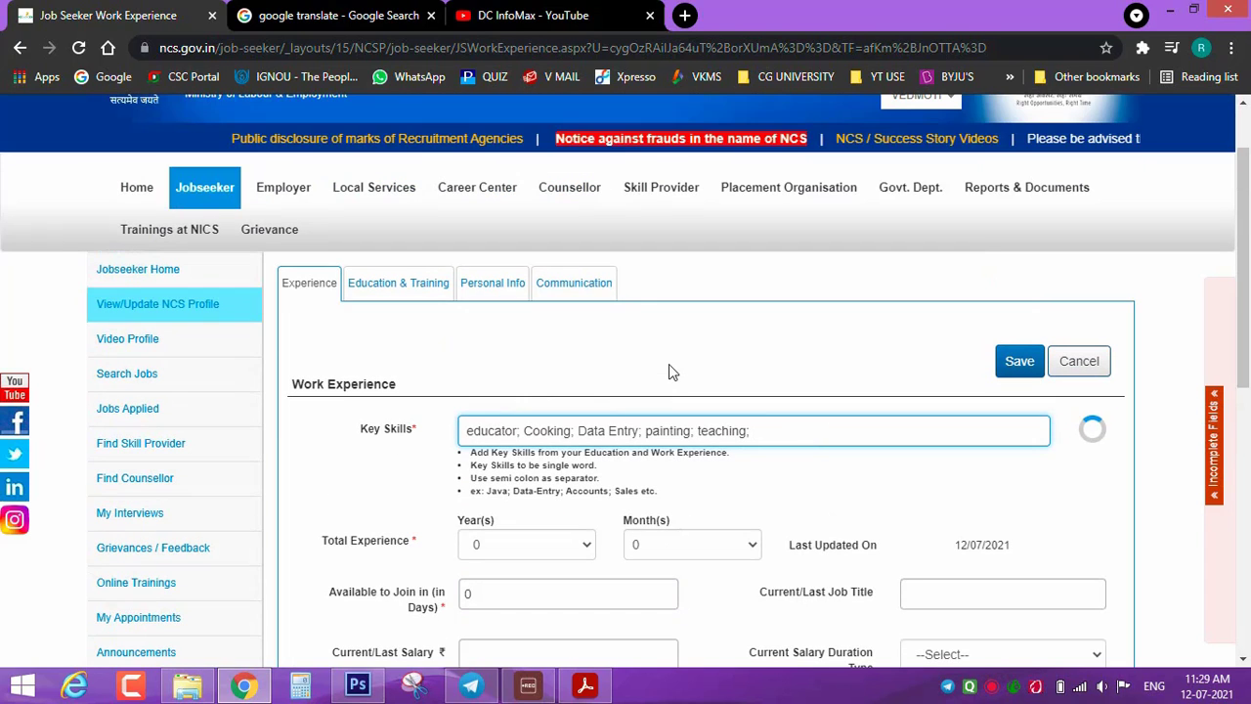
Save the experience and review the education record for B.Sc. Maths, PRSU Raipur.
click(437, 284)
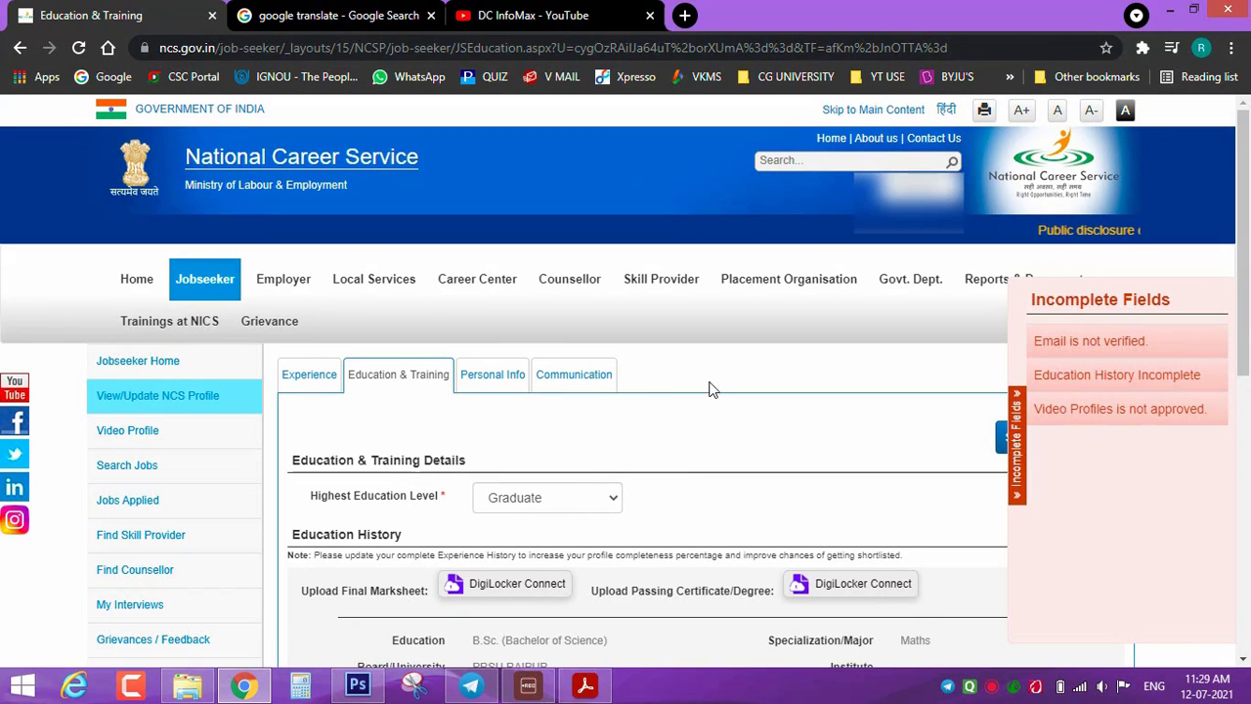
scroll(725, 431, down, 3)
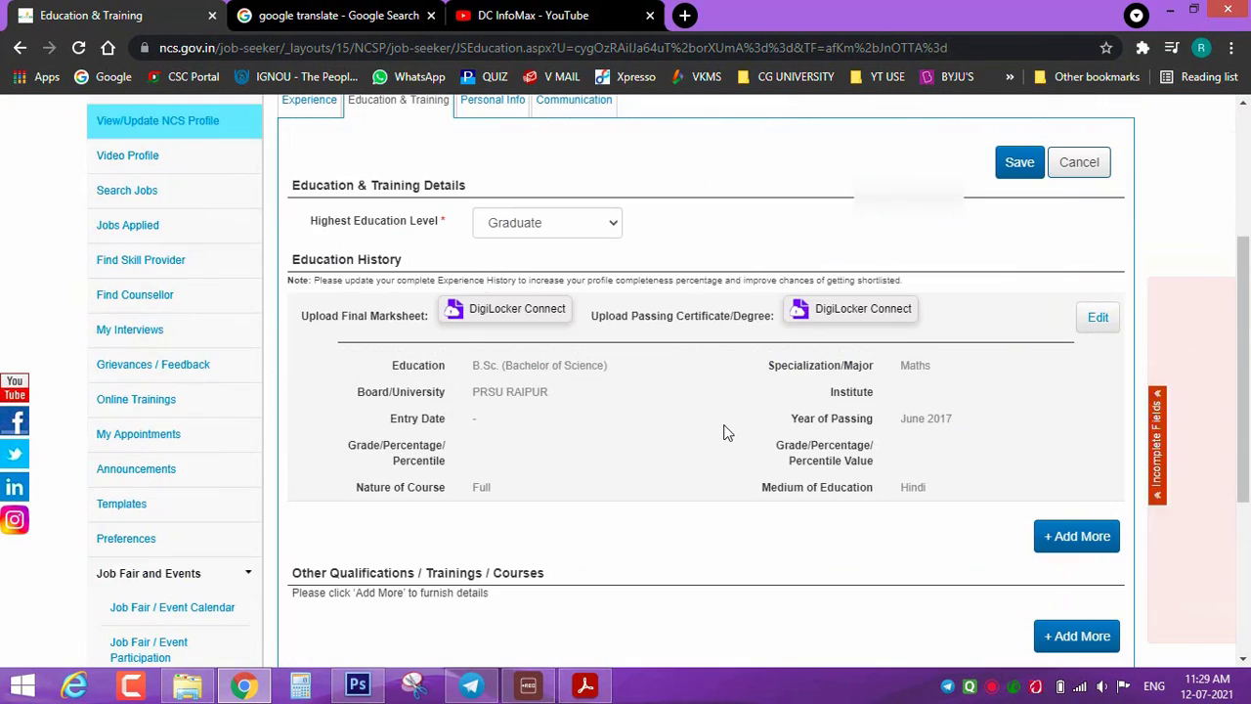
scroll(716, 334, down, 3)
scroll(723, 342, up, 3)
scroll(729, 352, up, 3)
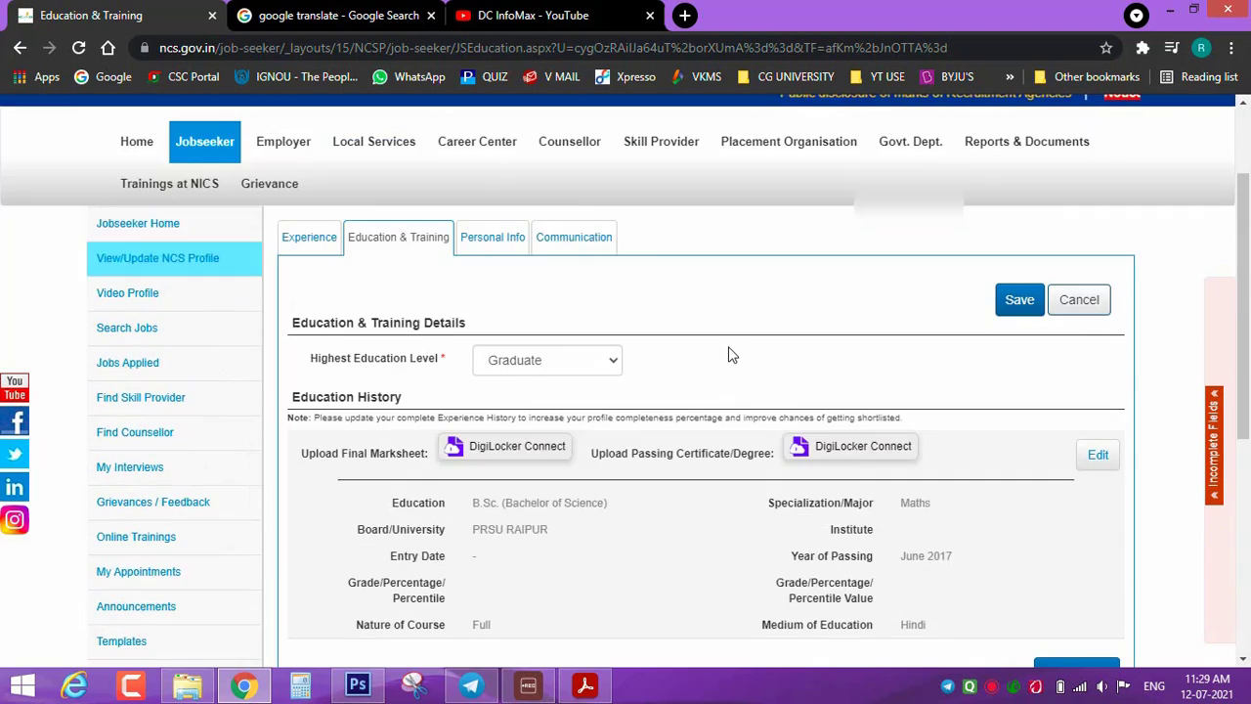
click(489, 376)
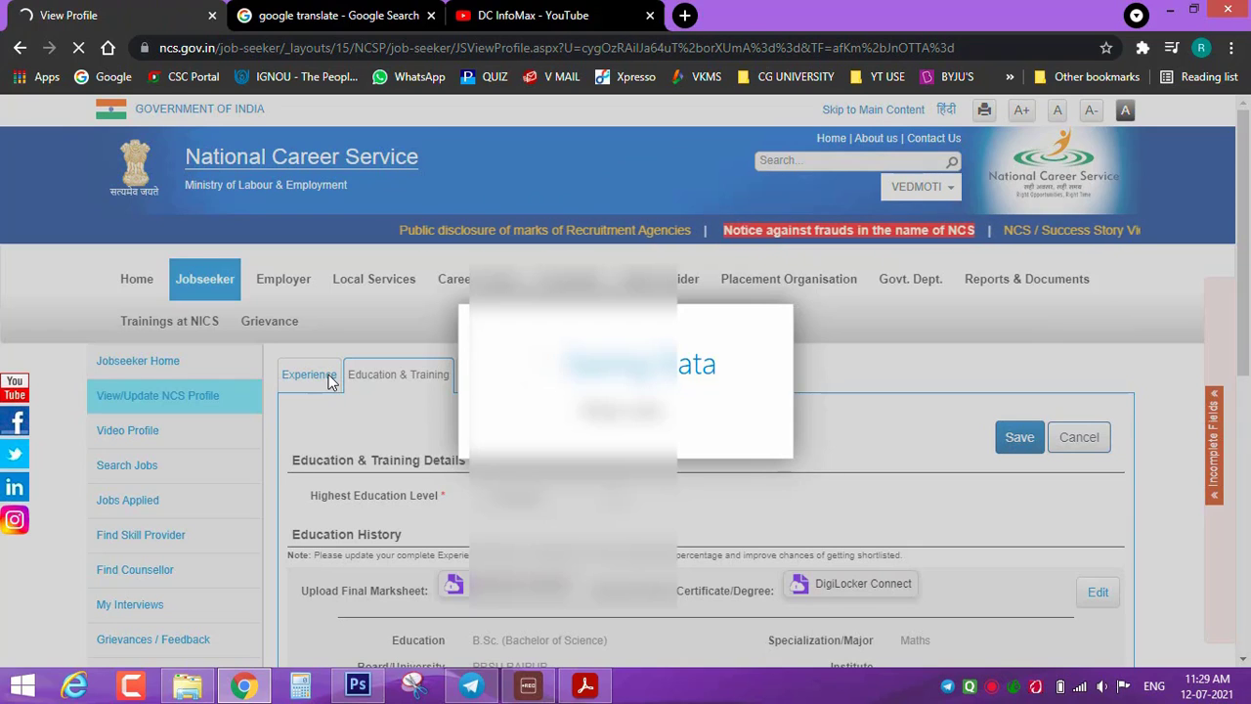
scroll(714, 433, down, 5)
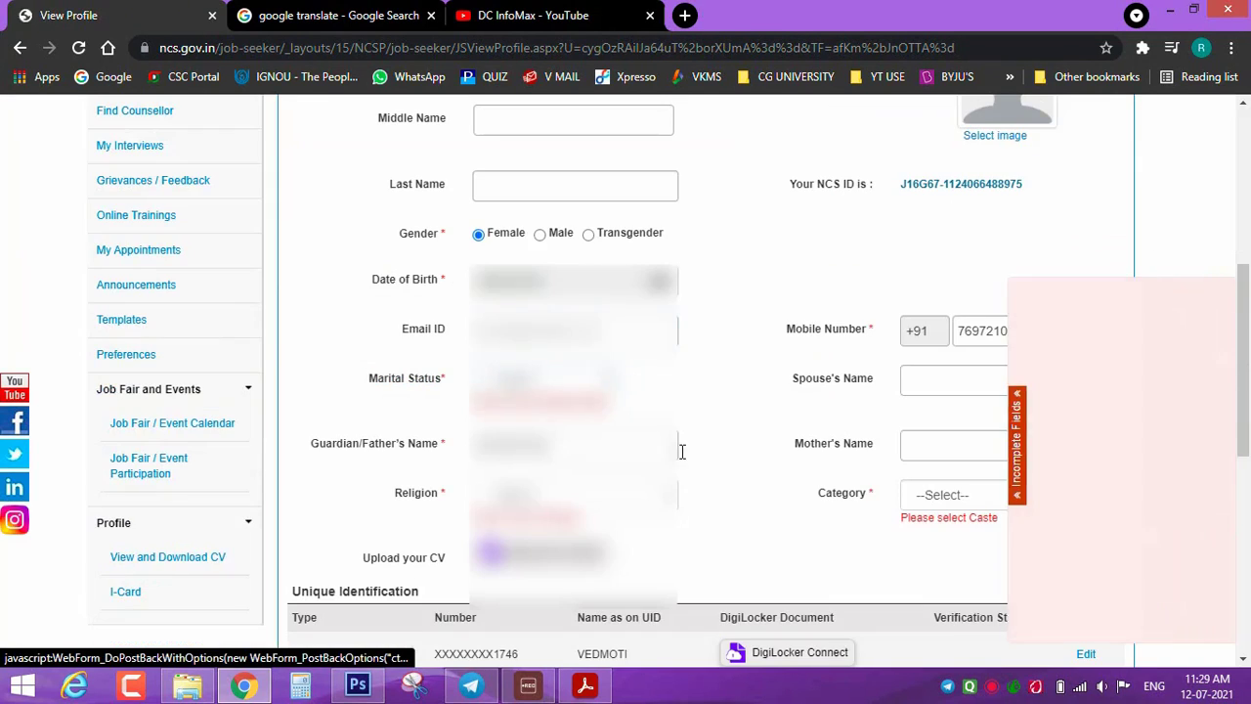
scroll(731, 407, down, 4)
scroll(731, 408, down, 2)
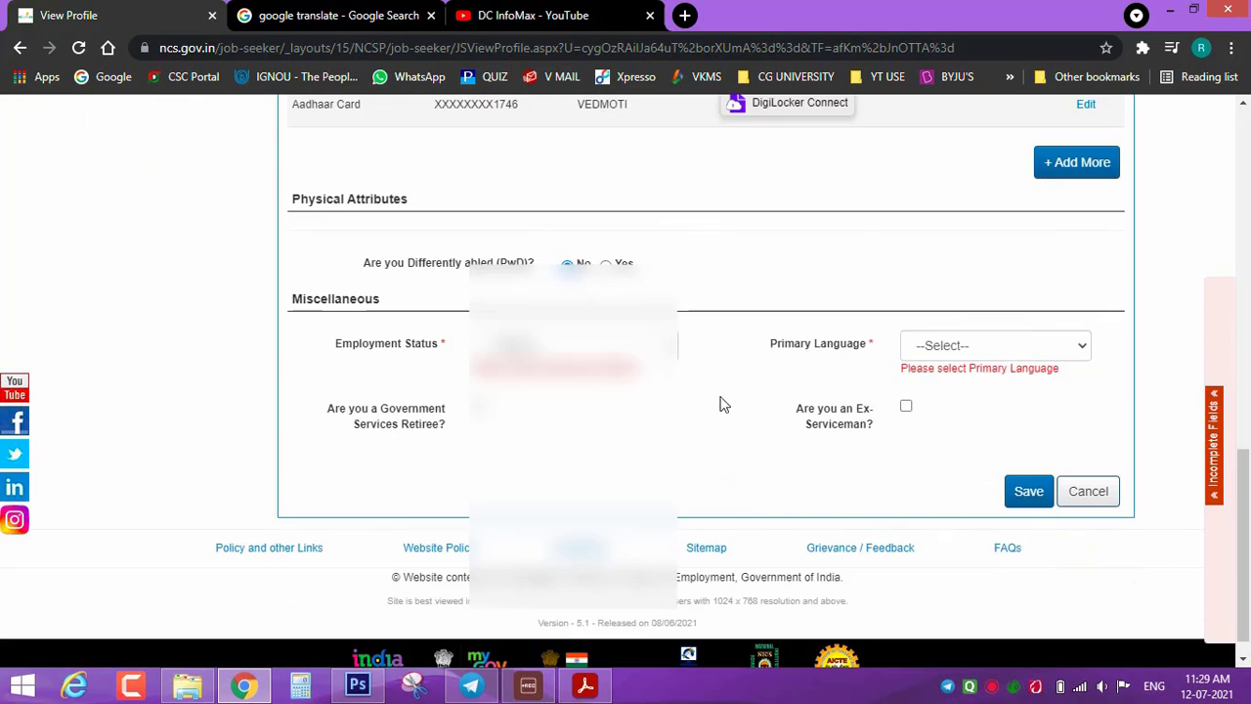
scroll(781, 448, up, 4)
scroll(782, 447, up, 1)
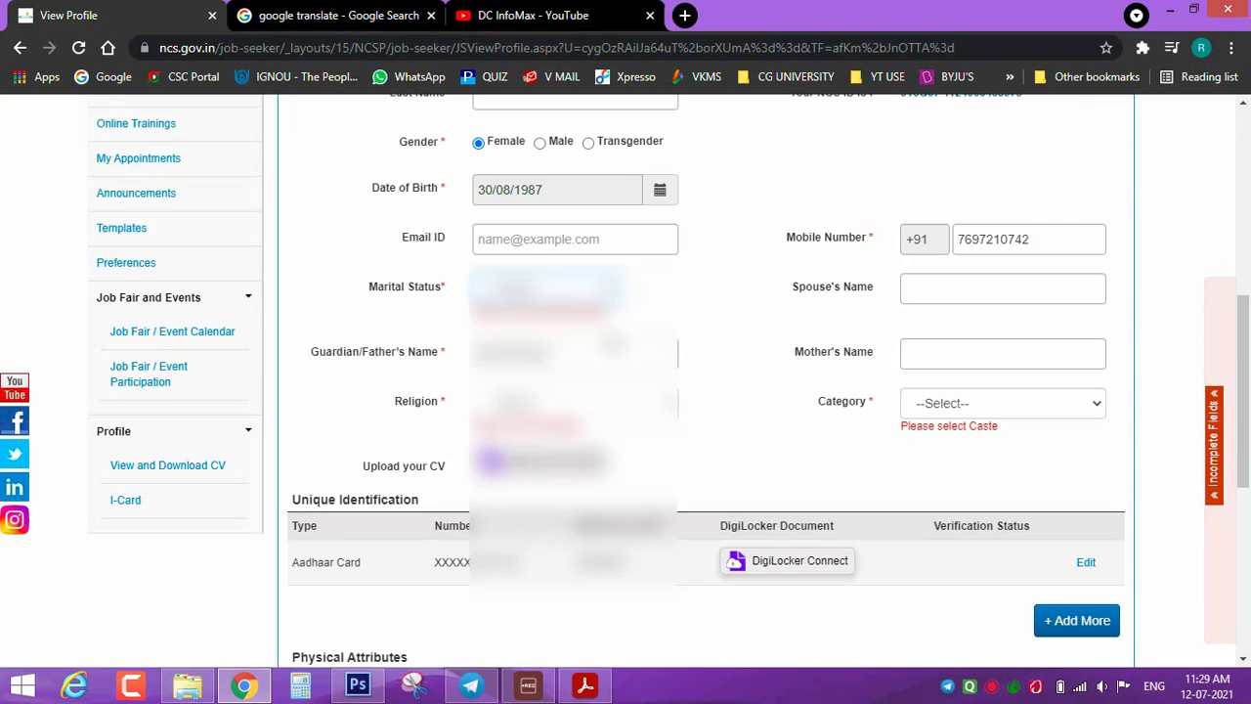
scroll(782, 447, up, 5)
scroll(817, 359, down, 5)
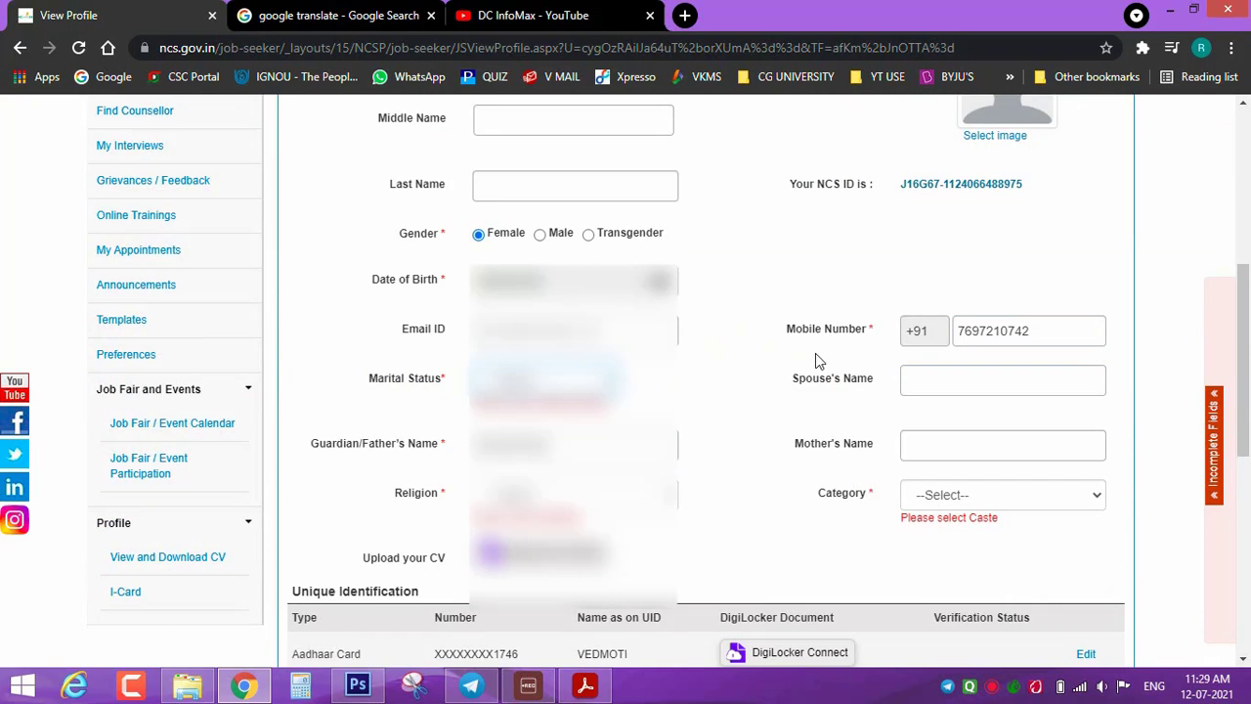
scroll(815, 354, up, 3)
scroll(781, 357, up, 1)
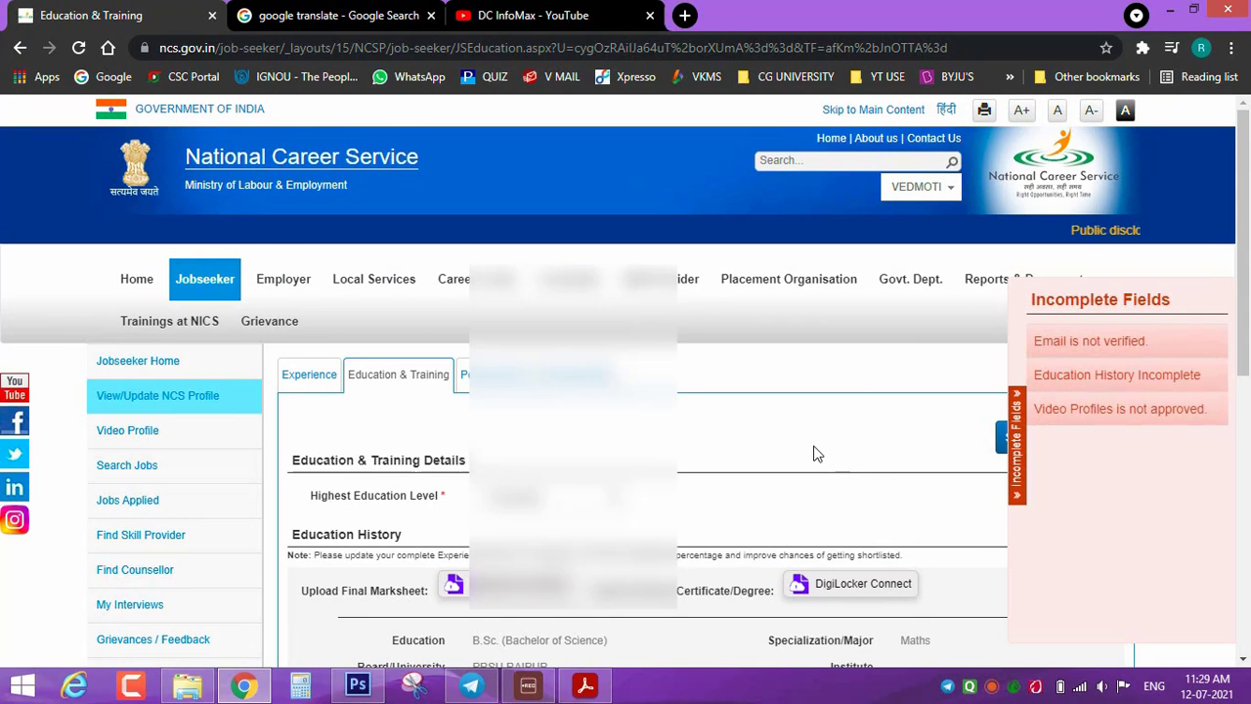
scroll(814, 453, down, 2)
scroll(974, 382, up, 2)
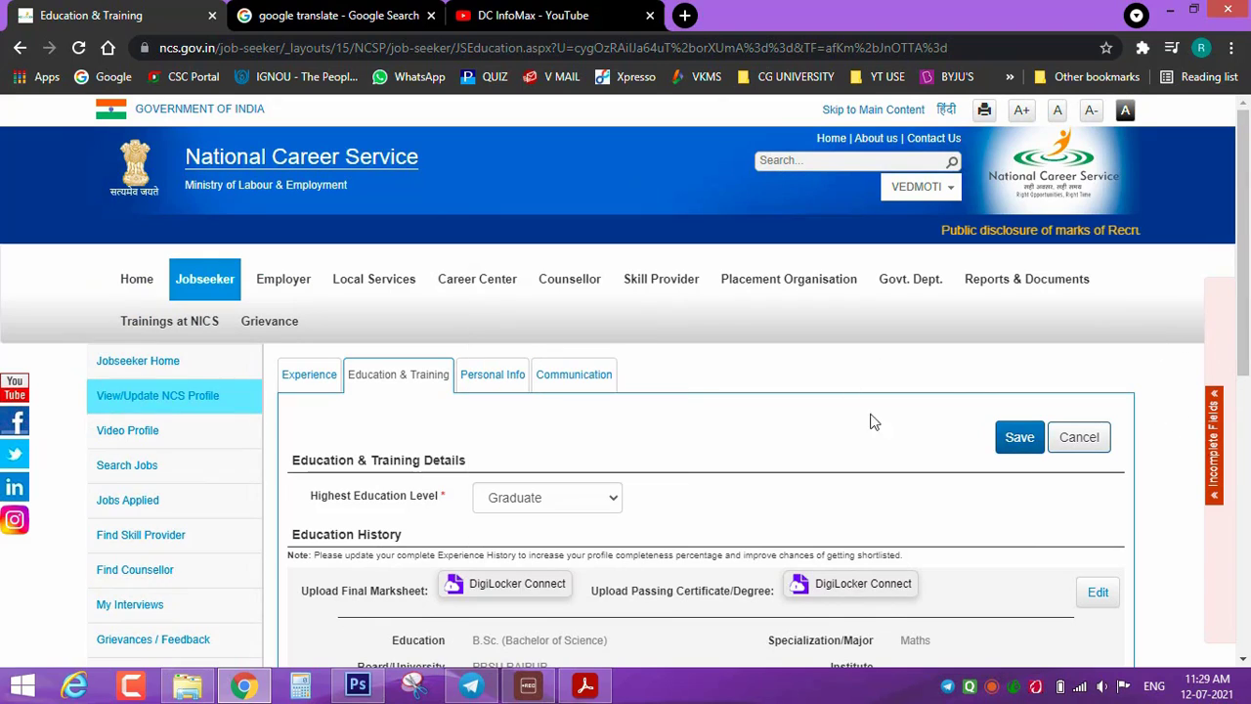
scroll(880, 487, down, 1)
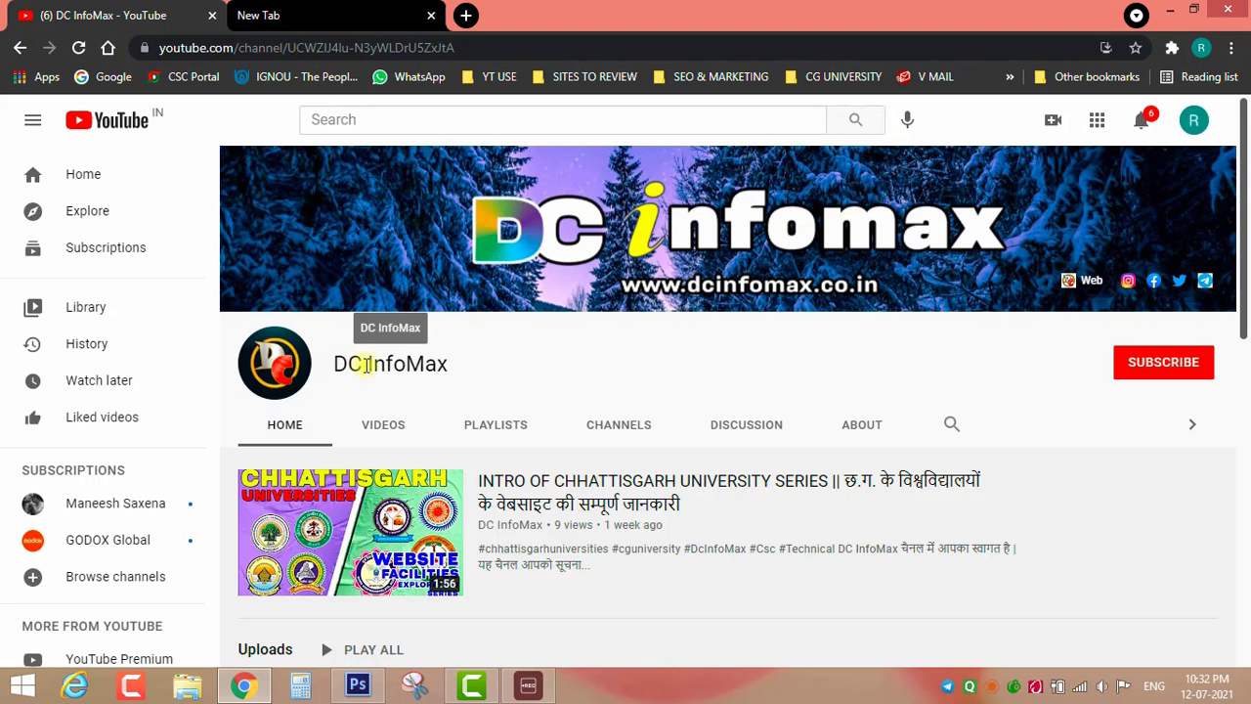
Subscribe on the DC InfoMax channel page so it shows as subscribed.
triple_click(371, 364)
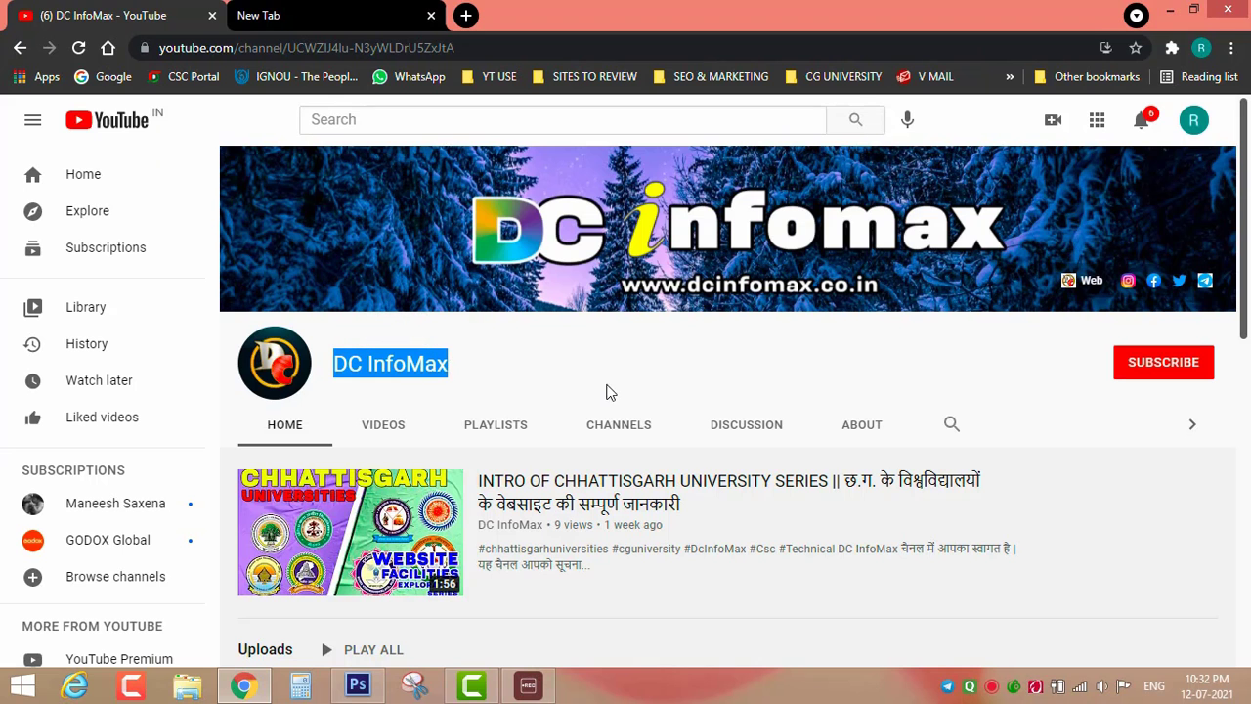
click(1027, 386)
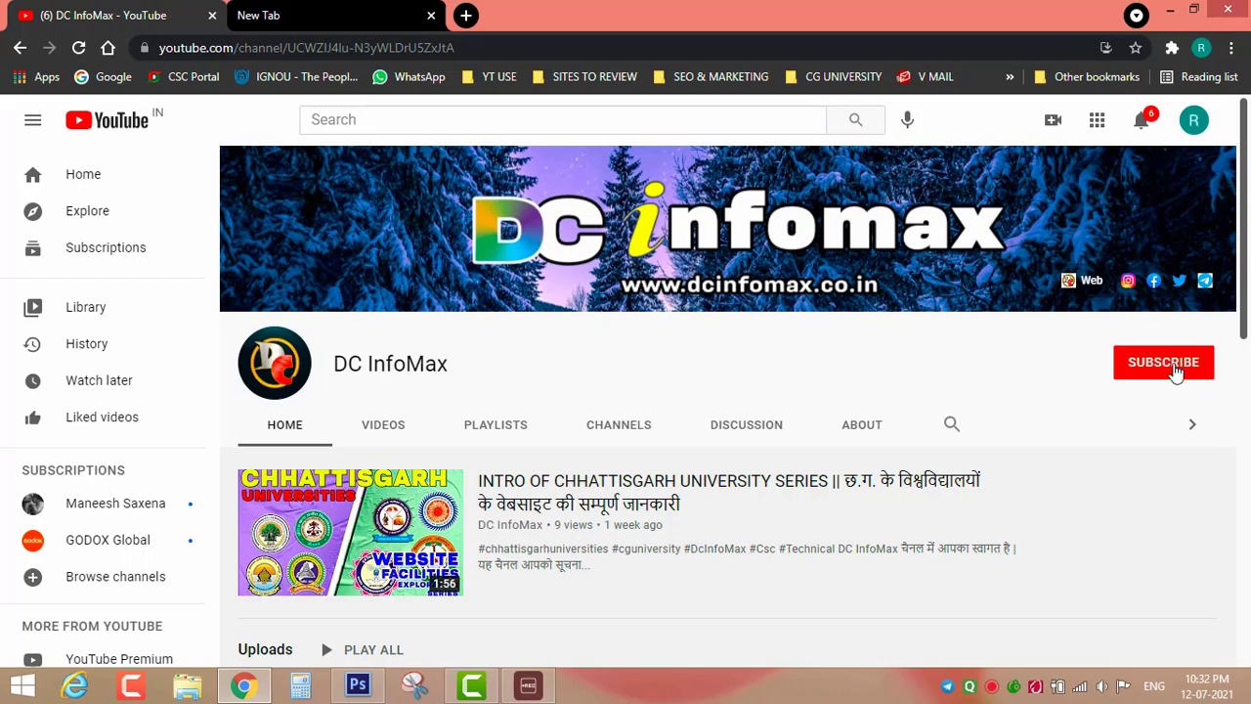
click(1172, 370)
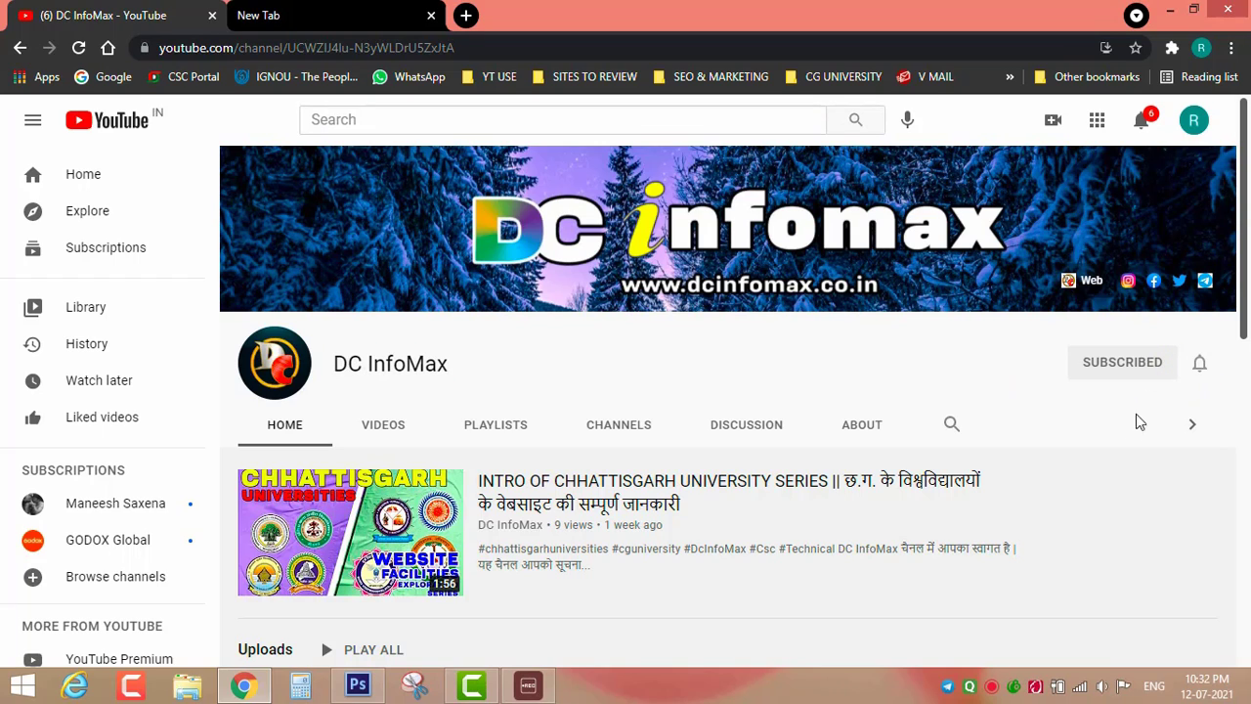